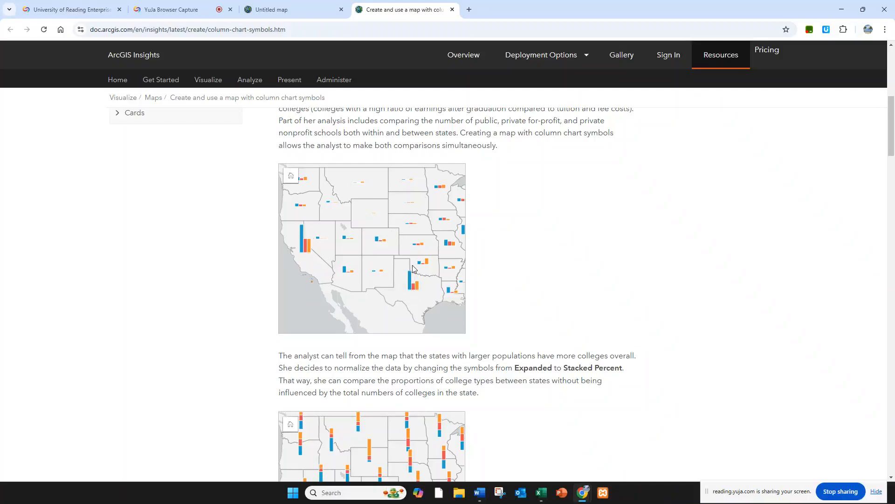
# Examine the example column chart maps on the help page, comparing the expanded symbols with the stacked percent symbols
pyautogui.scroll(-4, 363, 275)
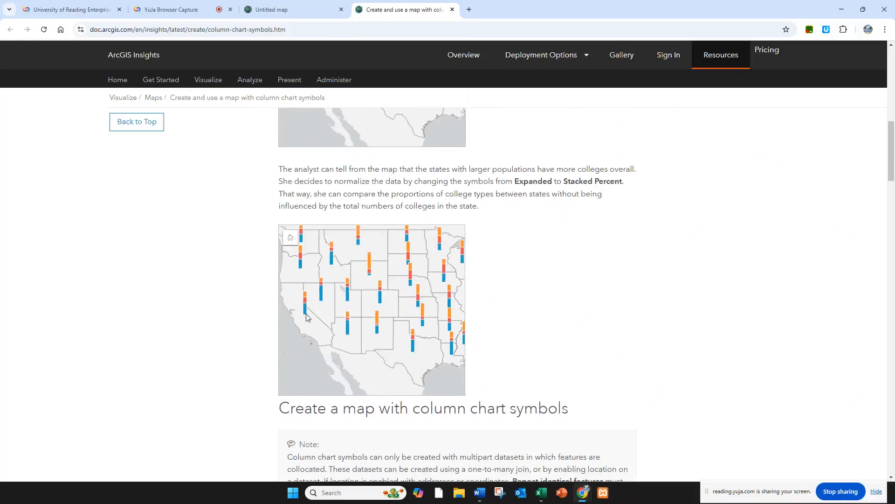
pyautogui.scroll(3, 419, 299)
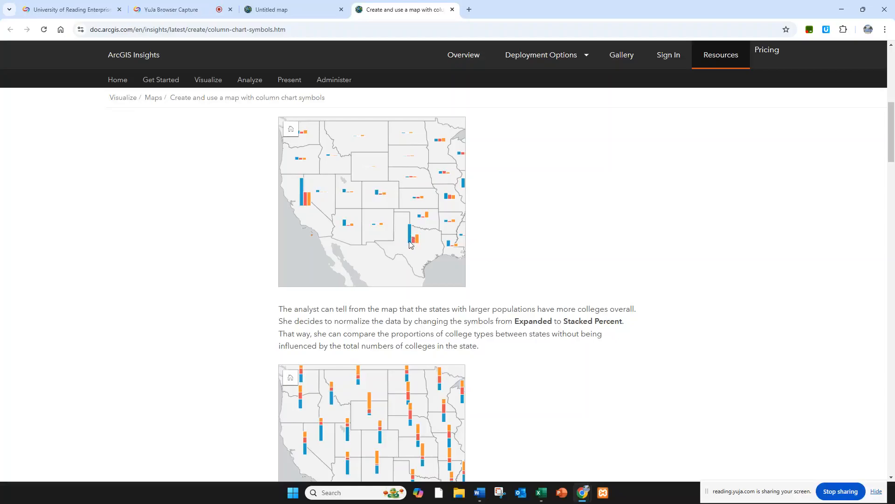
pyautogui.scroll(8, 410, 244)
pyautogui.scroll(-4, 410, 244)
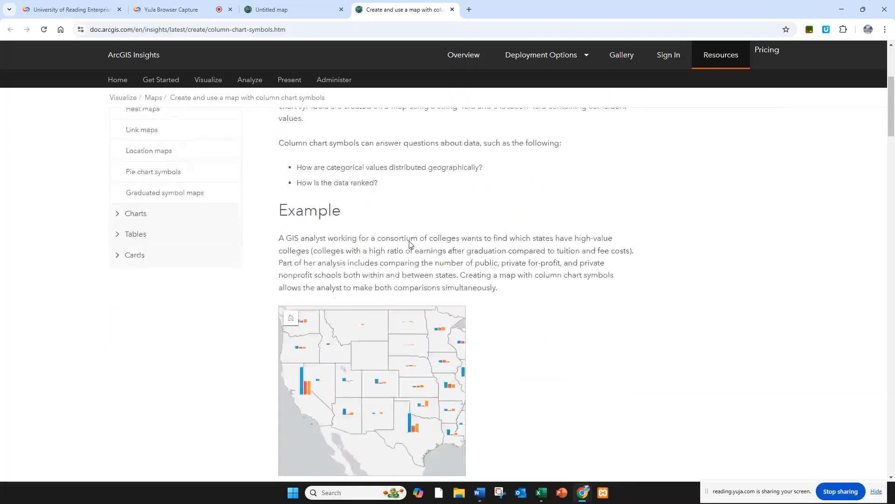
pyautogui.scroll(-15, 410, 244)
pyautogui.scroll(10, 410, 244)
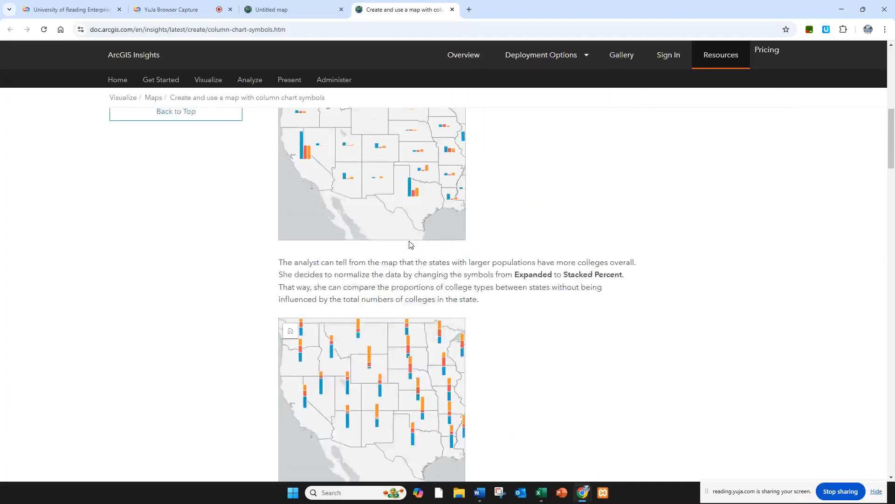
pyautogui.scroll(4, 409, 243)
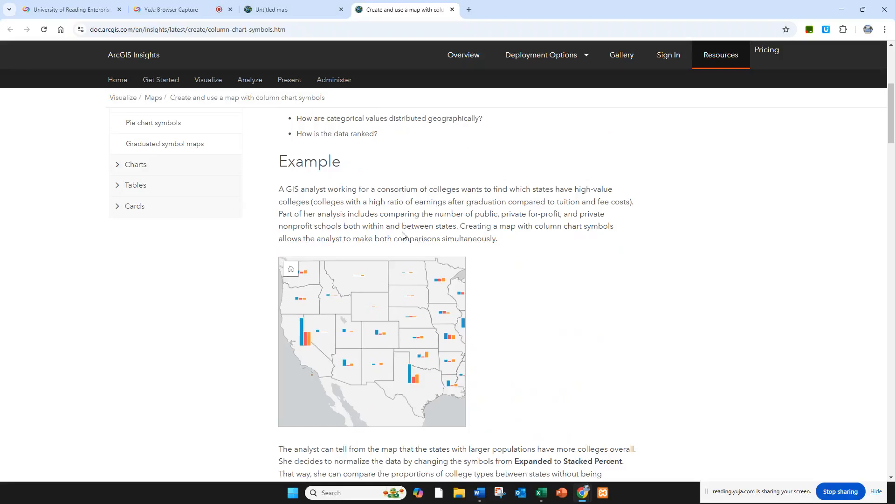
# Switch to Excel to view the bar charts data 25 worksheet
pyautogui.click(542, 495)
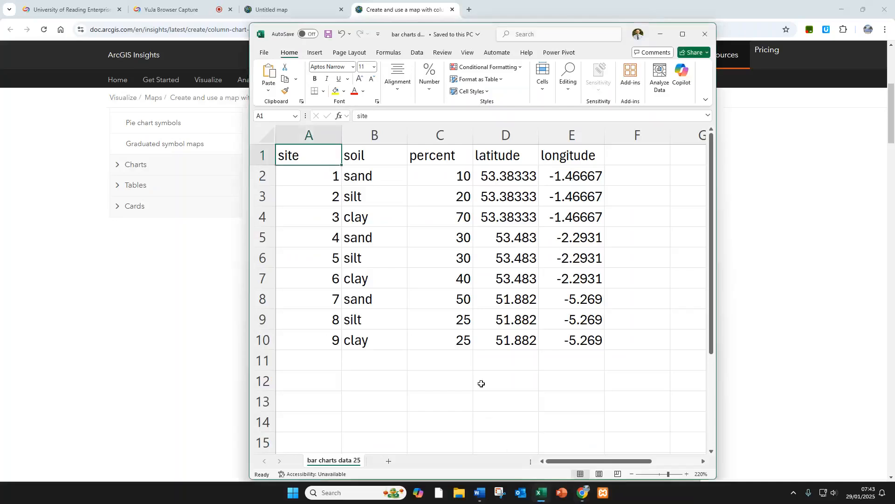
# Enter CSV in cell C12 as a temporary note and clear the cell again
pyautogui.click(432, 384)
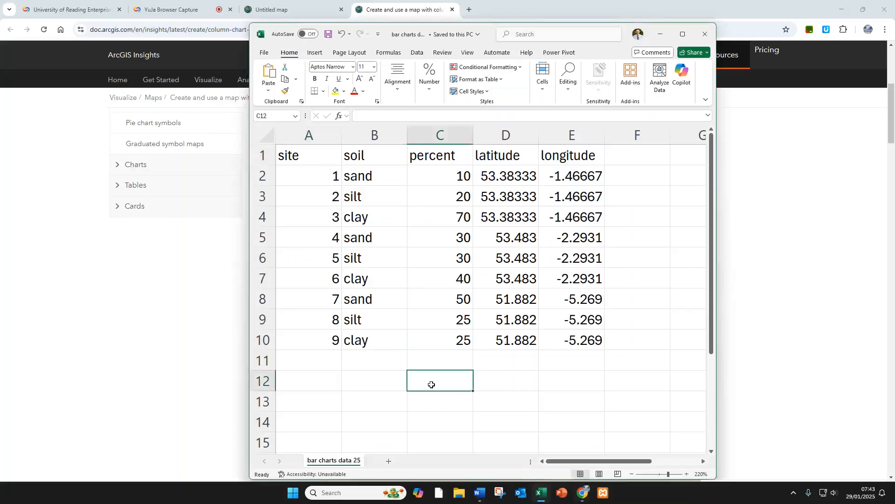
pyautogui.write('CSV')
pyautogui.press('Return')
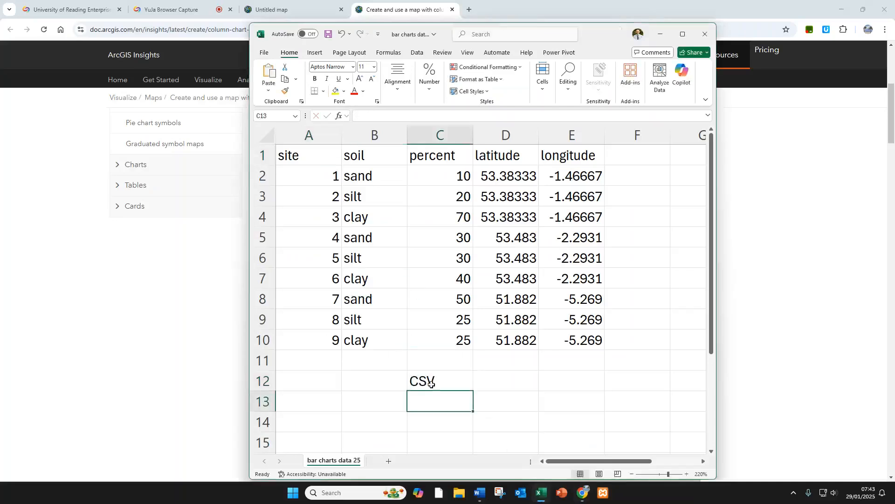
pyautogui.click(431, 384)
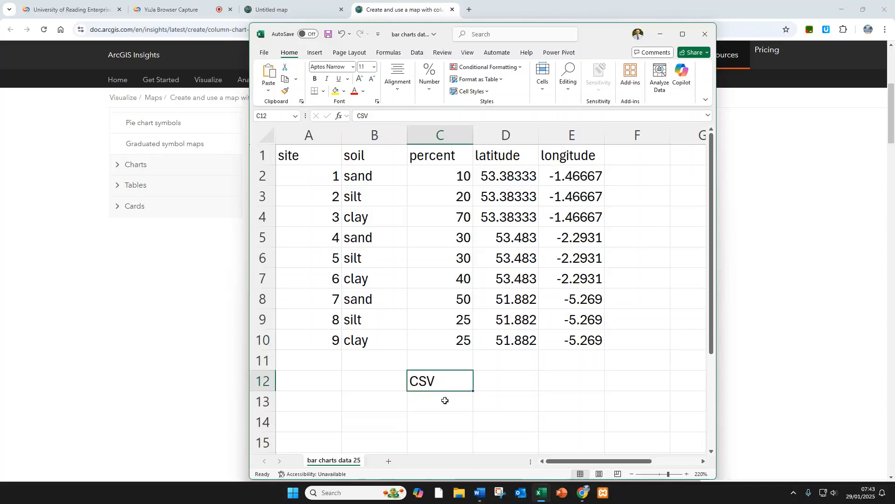
pyautogui.press('Delete')
# Review the site column, highlighting its header and site numbers in A1:A10
pyautogui.moveTo(315, 160); pyautogui.dragTo(322, 337)
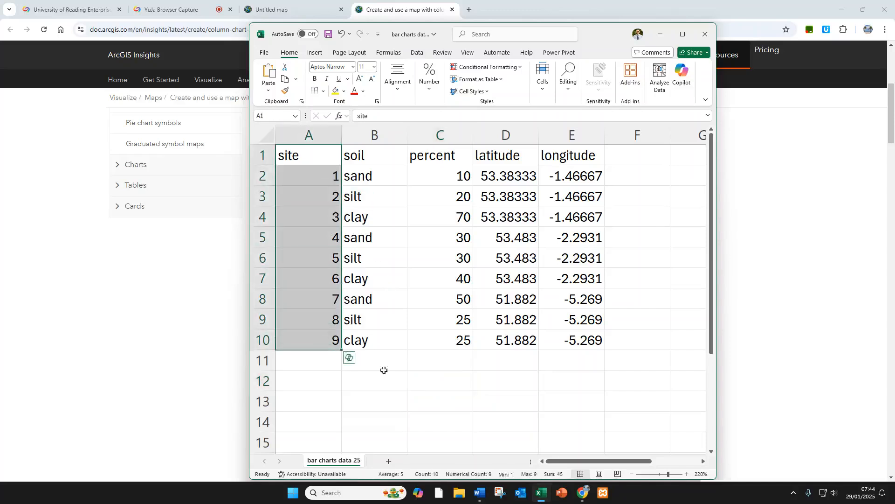
pyautogui.click(403, 378)
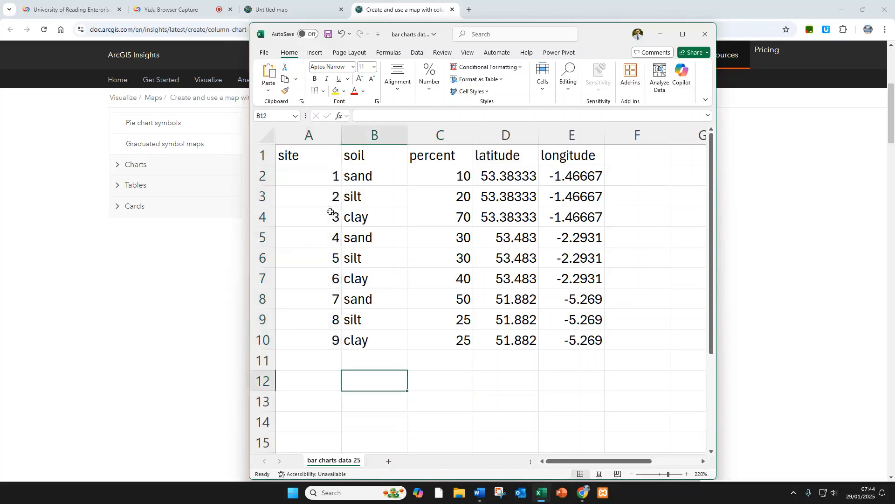
pyautogui.moveTo(312, 156); pyautogui.dragTo(319, 344)
pyautogui.click(408, 362)
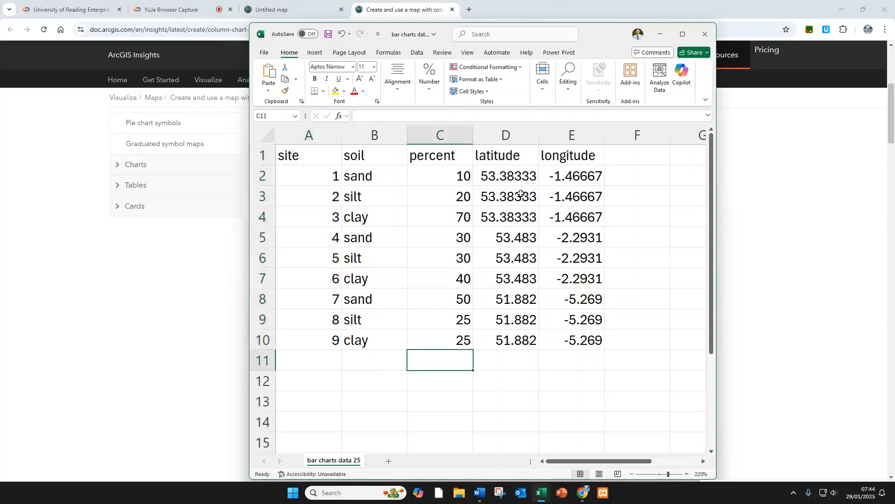
# Inspect the repeated latitude and longitude pairs for each group of three rows, along with the two coordinate headers
pyautogui.moveTo(511, 175); pyautogui.dragTo(572, 219)
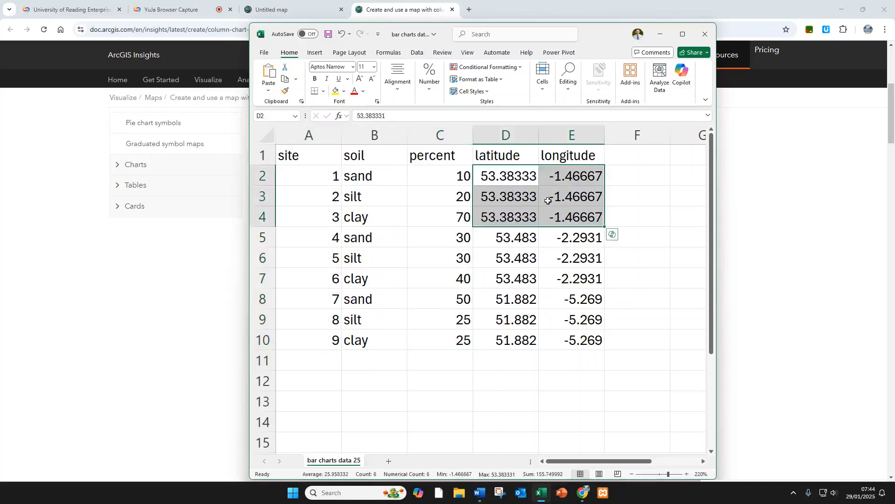
pyautogui.moveTo(510, 238); pyautogui.dragTo(574, 280)
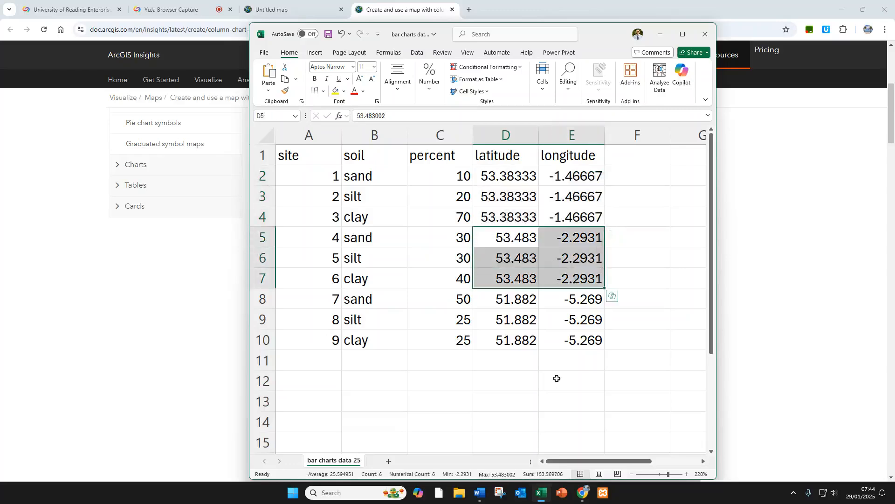
pyautogui.moveTo(516, 298); pyautogui.dragTo(572, 341)
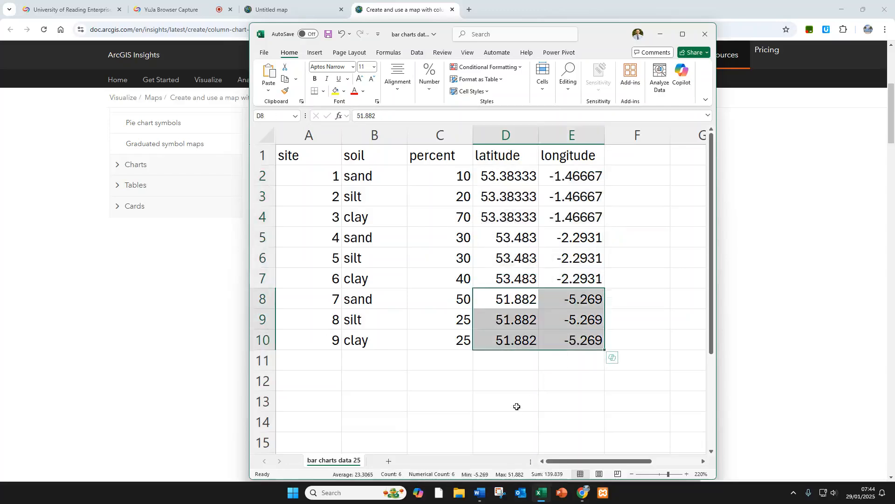
pyautogui.moveTo(510, 158); pyautogui.dragTo(566, 154)
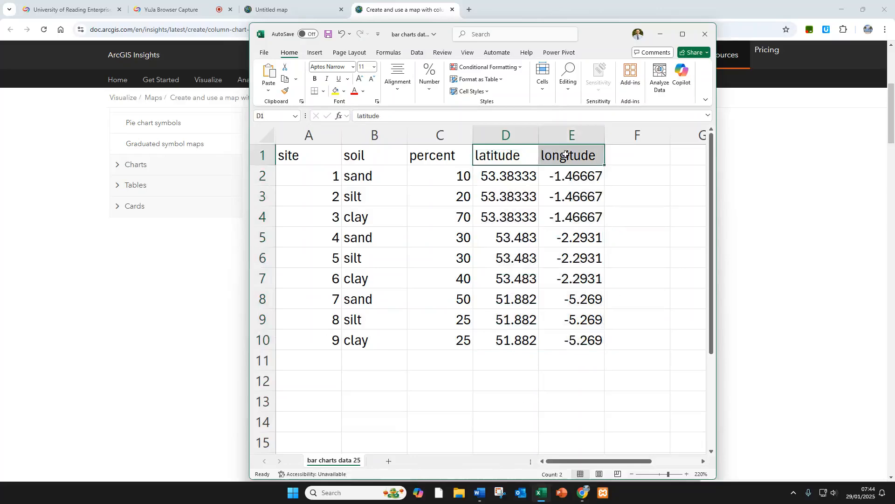
pyautogui.click(533, 391)
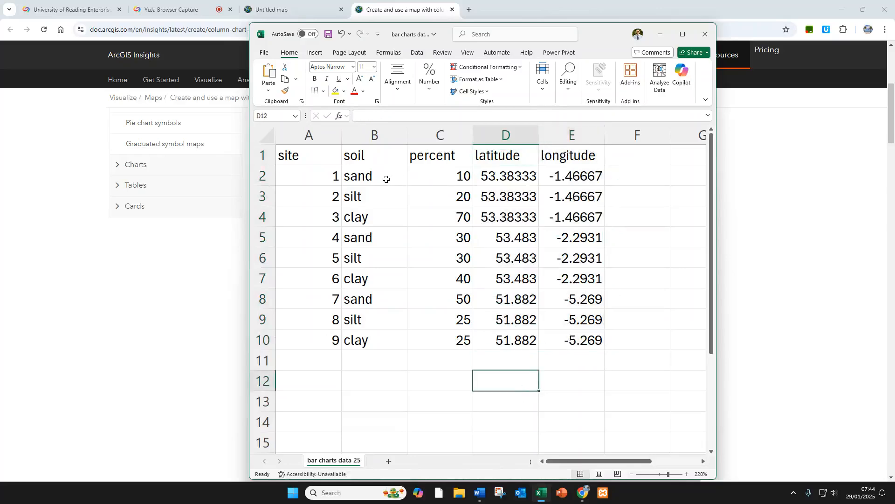
# Review each location's sand, silt and clay rows together with their percentages and coordinates
pyautogui.moveTo(386, 176); pyautogui.dragTo(390, 214)
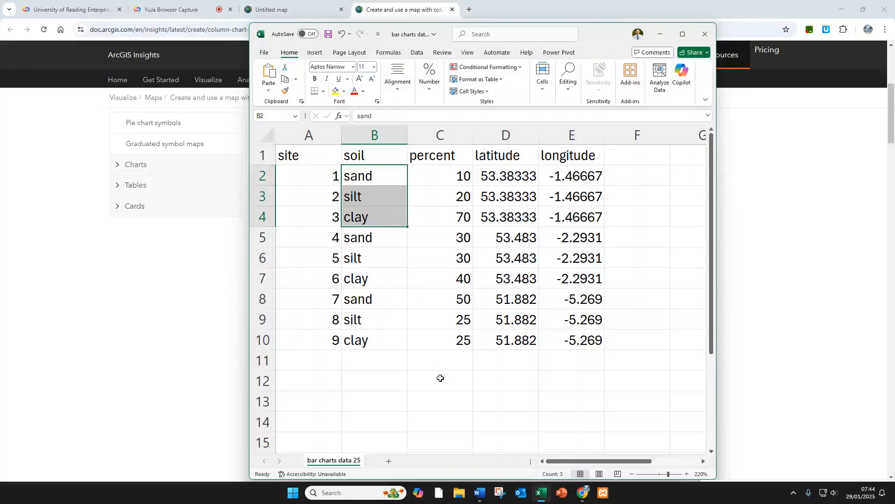
pyautogui.moveTo(402, 176); pyautogui.dragTo(438, 213)
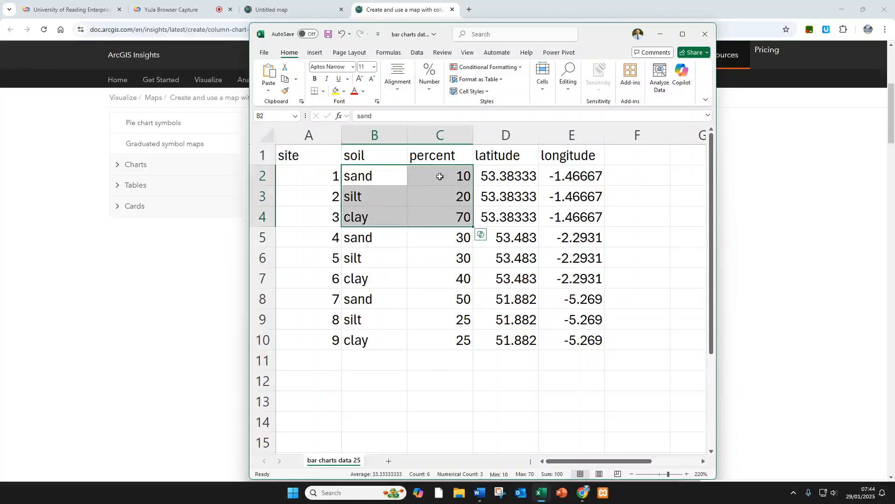
pyautogui.moveTo(384, 175); pyautogui.dragTo(578, 217)
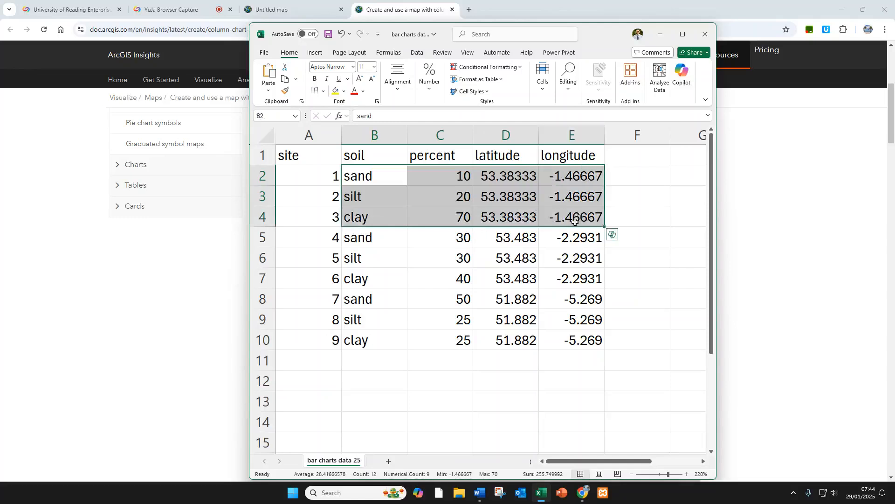
pyautogui.moveTo(391, 239); pyautogui.dragTo(549, 286)
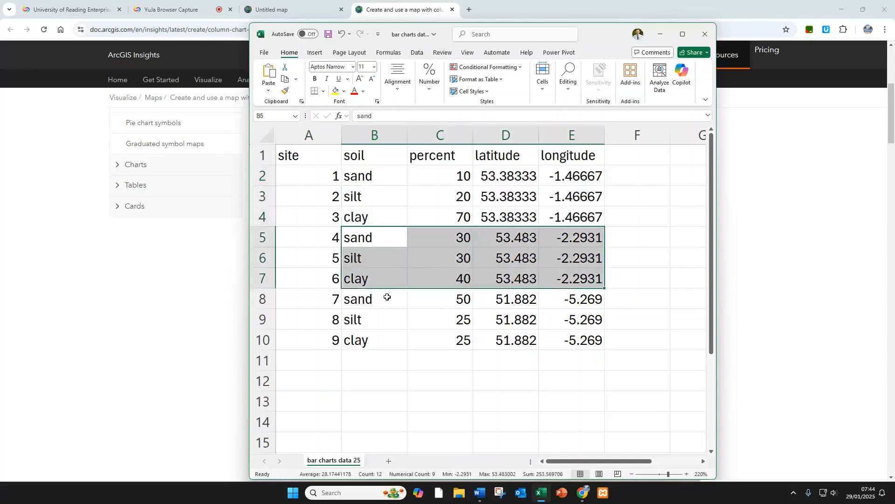
pyautogui.moveTo(388, 297); pyautogui.dragTo(564, 341)
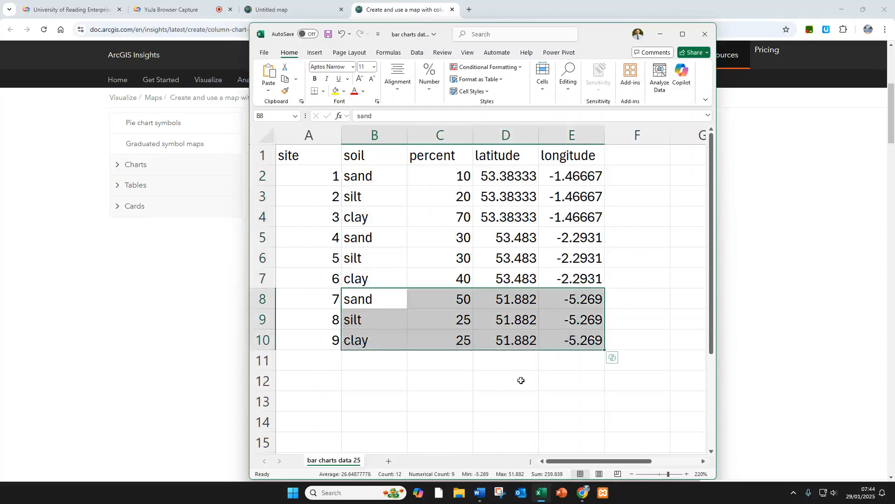
pyautogui.click(522, 380)
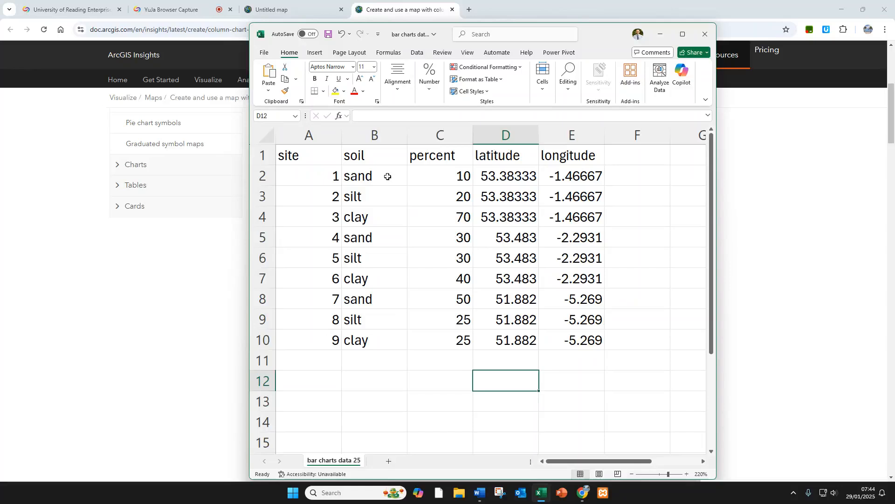
# Compare the soil type column with the percent and latitude columns across all nine data rows
pyautogui.moveTo(385, 175); pyautogui.dragTo(394, 340)
pyautogui.click(456, 176)
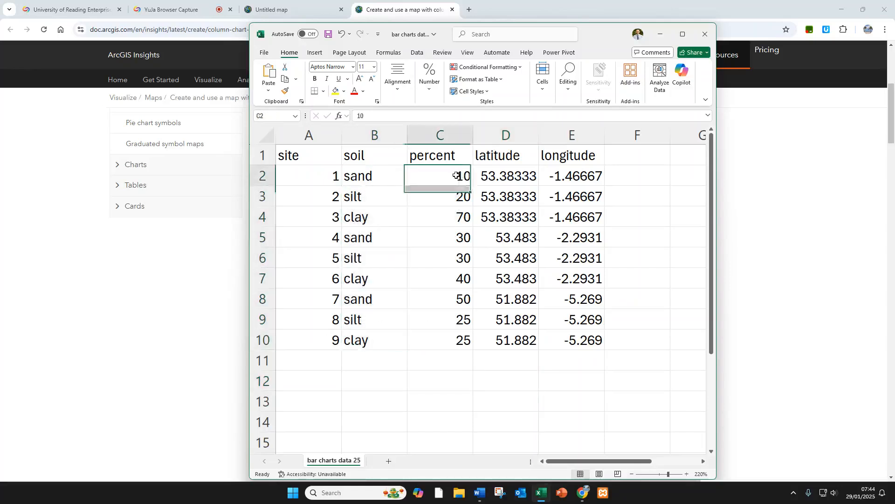
pyautogui.moveTo(456, 175); pyautogui.dragTo(524, 316)
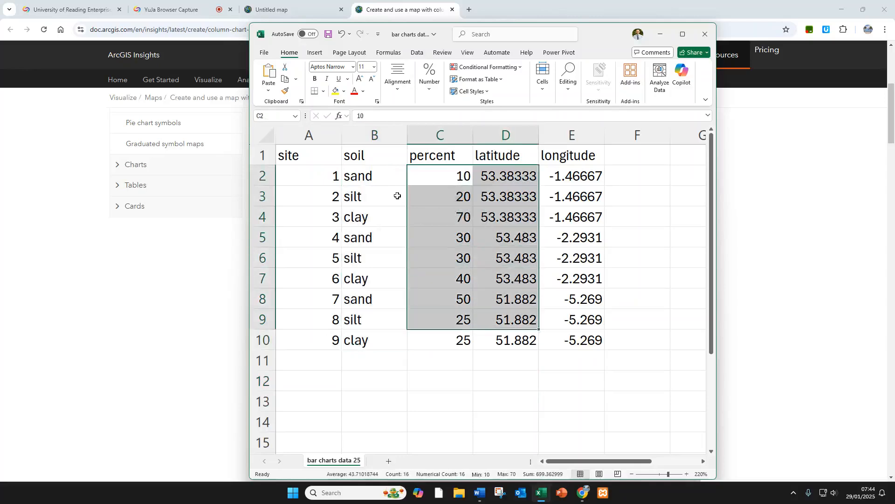
pyautogui.moveTo(375, 175); pyautogui.dragTo(397, 352)
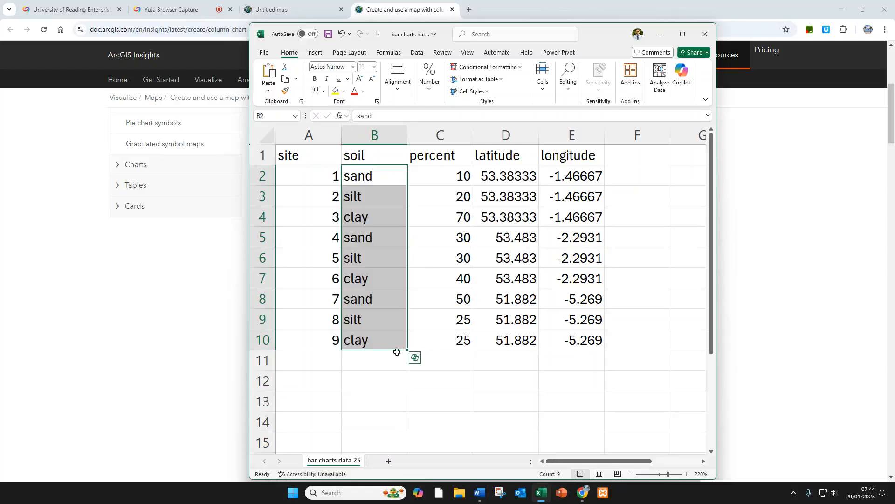
pyautogui.click(420, 379)
pyautogui.moveTo(457, 182); pyautogui.dragTo(518, 343)
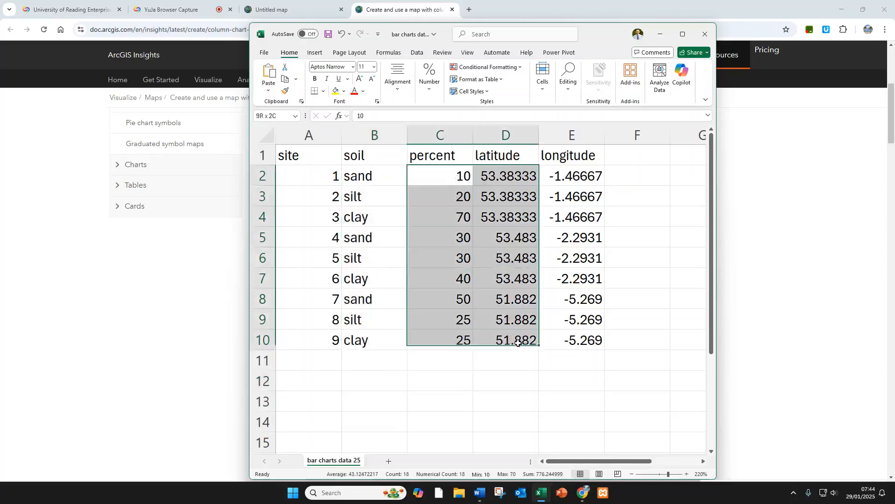
pyautogui.click(423, 378)
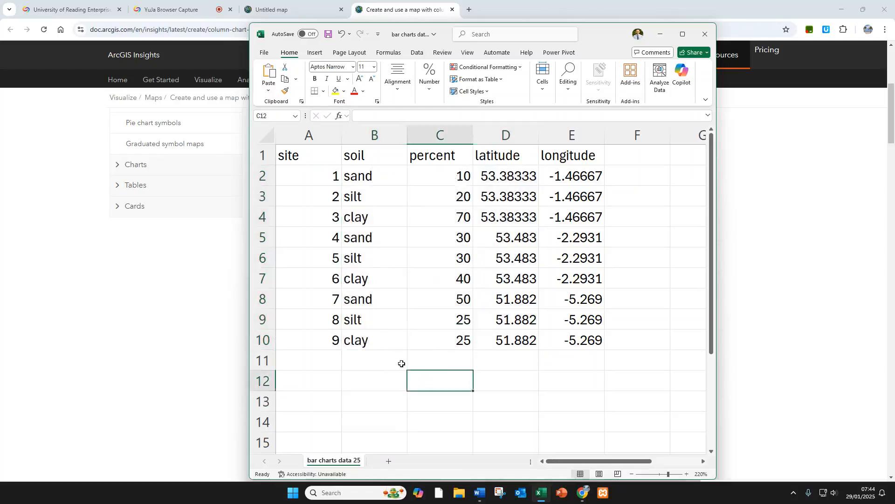
# Minimise the workbook, return to the Untitled map in ArcGIS Map Viewer, and look for Insights in the app launcher
pyautogui.click(659, 34)
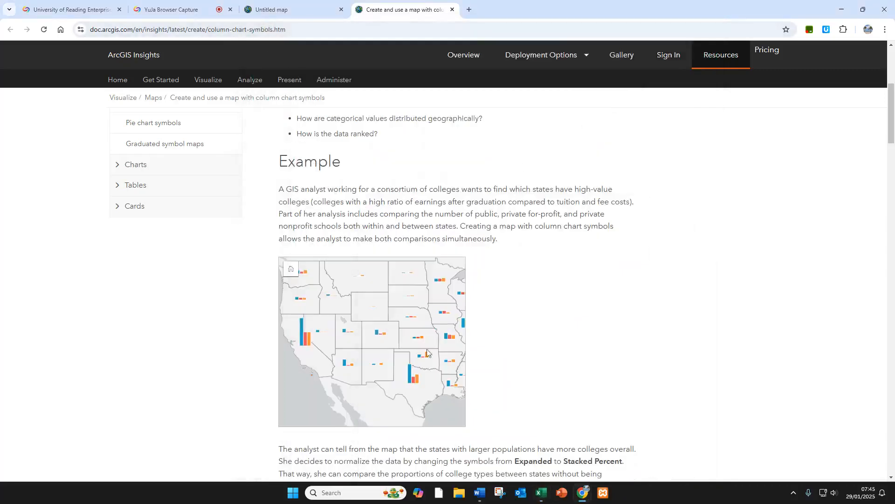
pyautogui.click(301, 10)
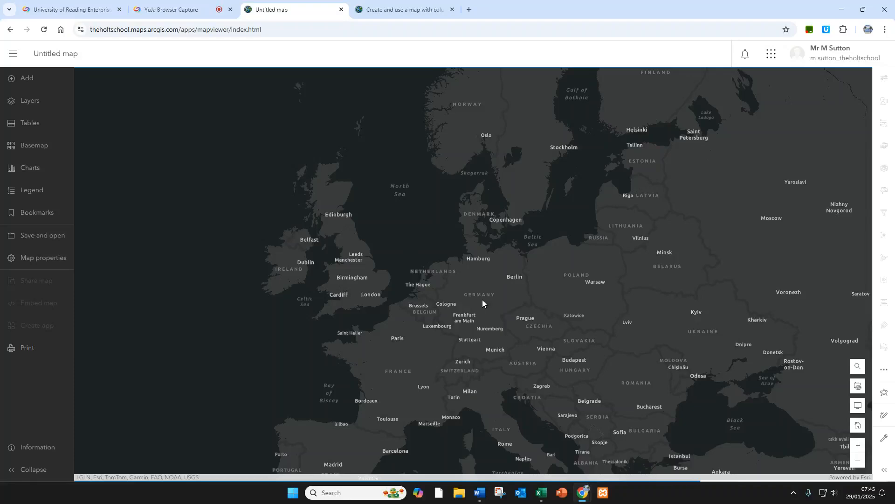
pyautogui.click(771, 57)
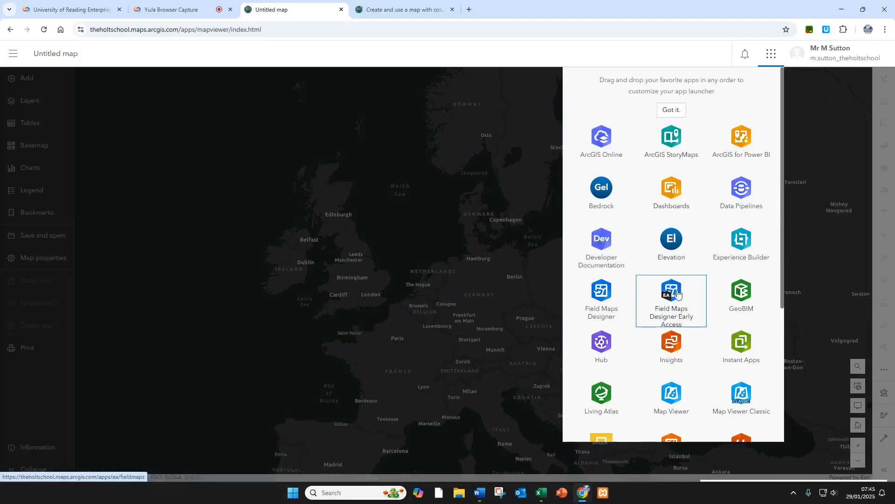
pyautogui.scroll(-2, 700, 298)
pyautogui.scroll(-1, 690, 378)
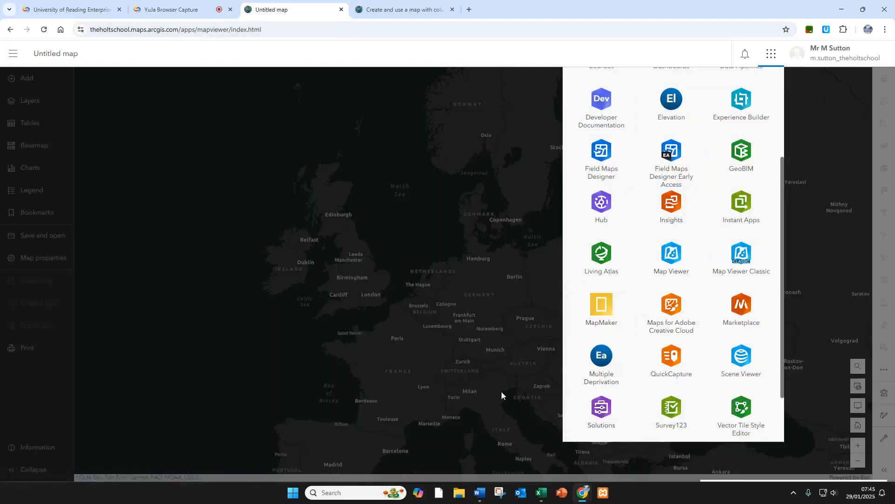
# Switch to Word and read the instructions for adding Insights licences to existing students and to all new users
pyautogui.click(486, 495)
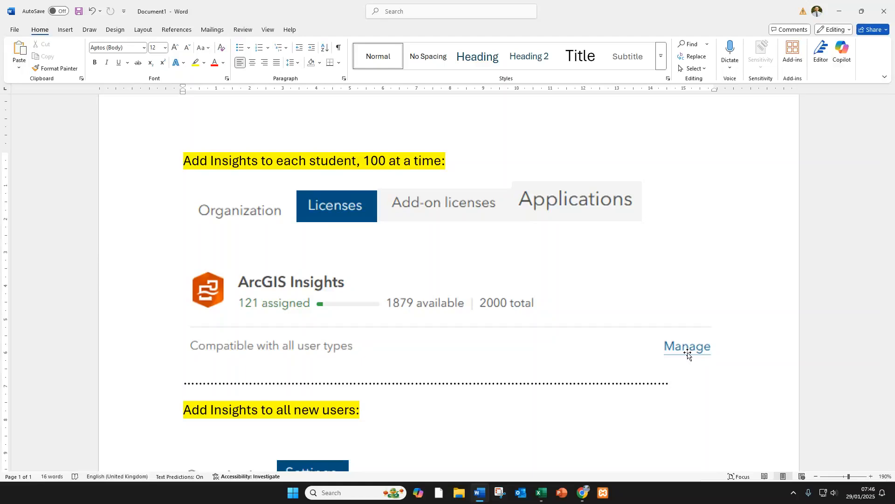
pyautogui.scroll(-6, 574, 334)
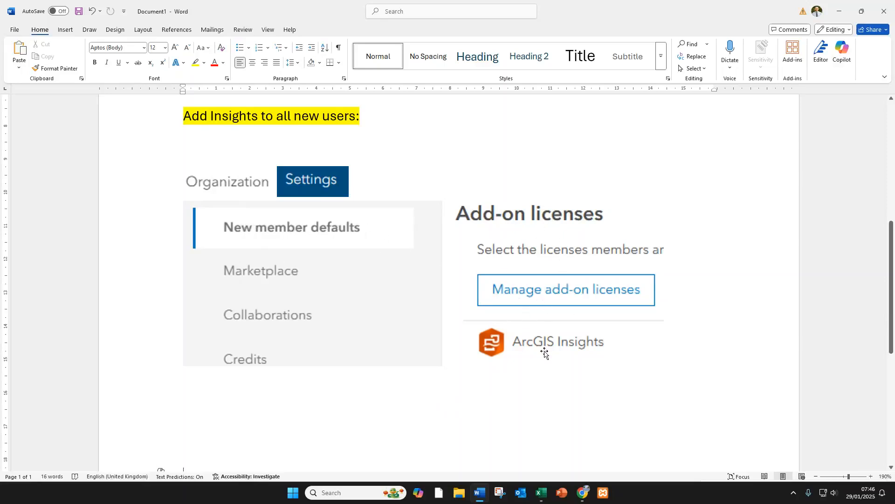
pyautogui.scroll(8, 489, 298)
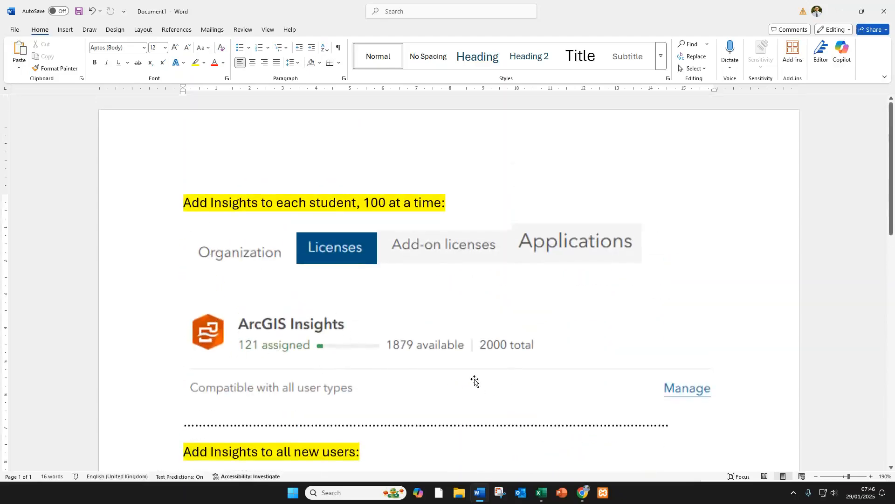
# Switch back to the Untitled map in the browser and open Insights from the ArcGIS app launcher
pyautogui.moveTo(583, 493)
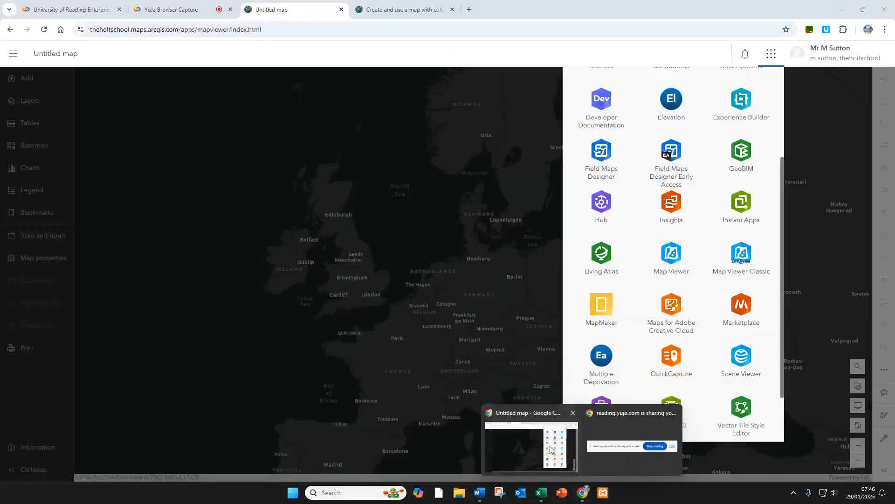
pyautogui.click(550, 449)
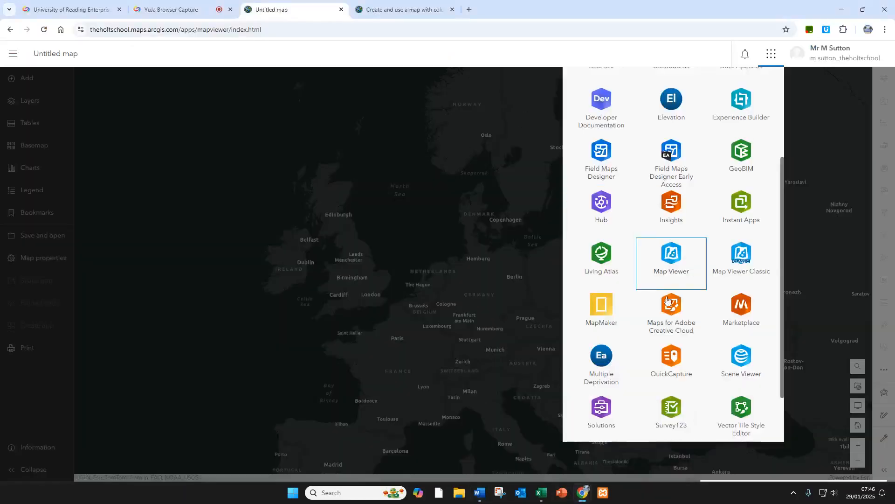
pyautogui.click(514, 203)
pyautogui.click(770, 55)
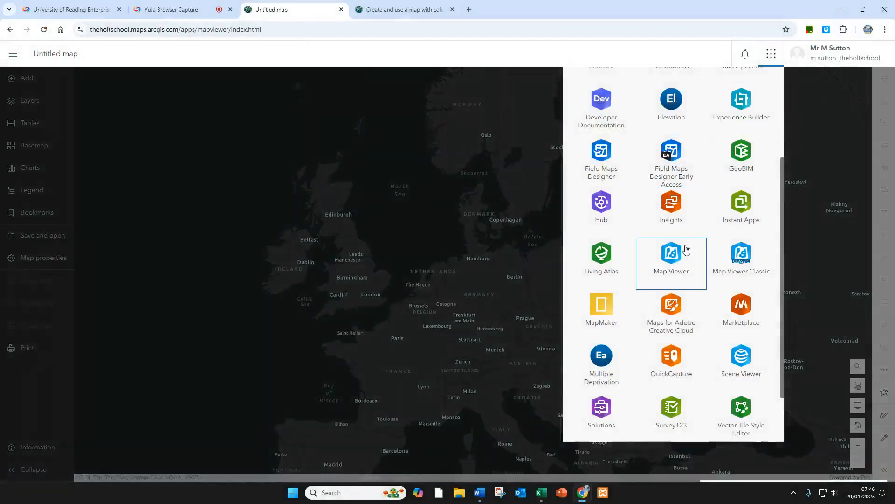
pyautogui.click(681, 212)
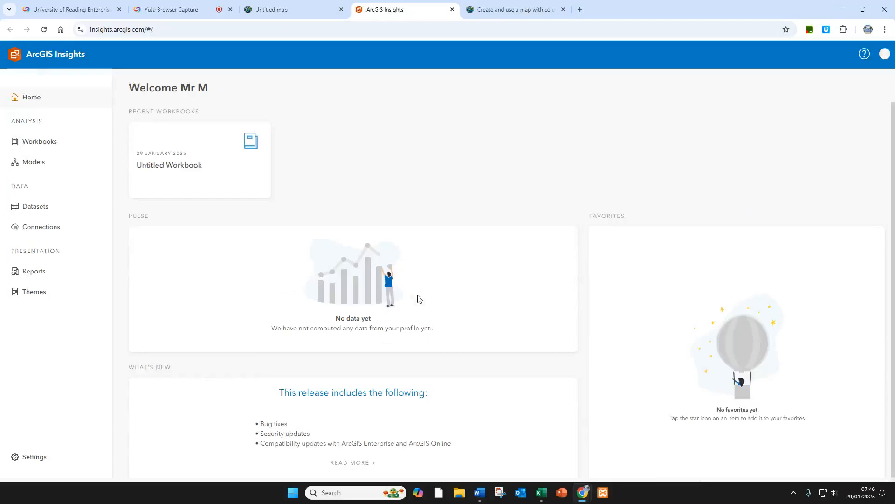
# Delete the existing Untitled Workbook from the recent workbooks on the Insights home page
pyautogui.moveTo(237, 150)
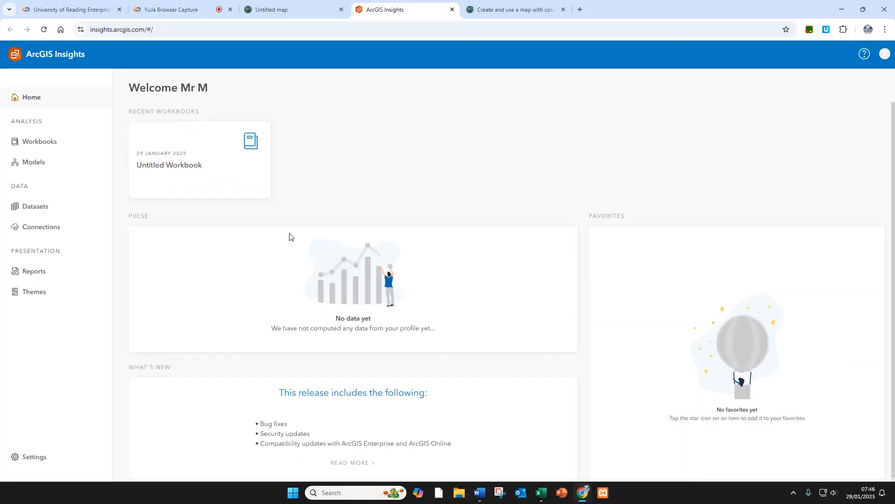
pyautogui.moveTo(251, 148)
pyautogui.click(261, 187)
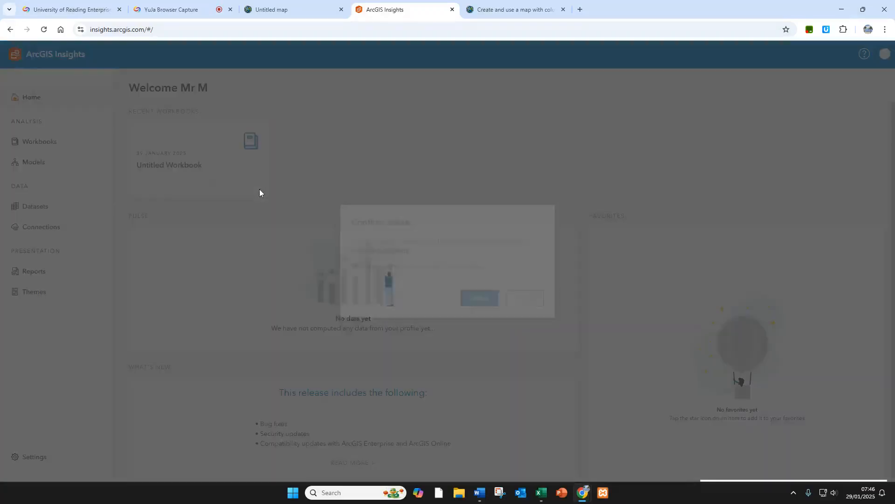
pyautogui.click(471, 301)
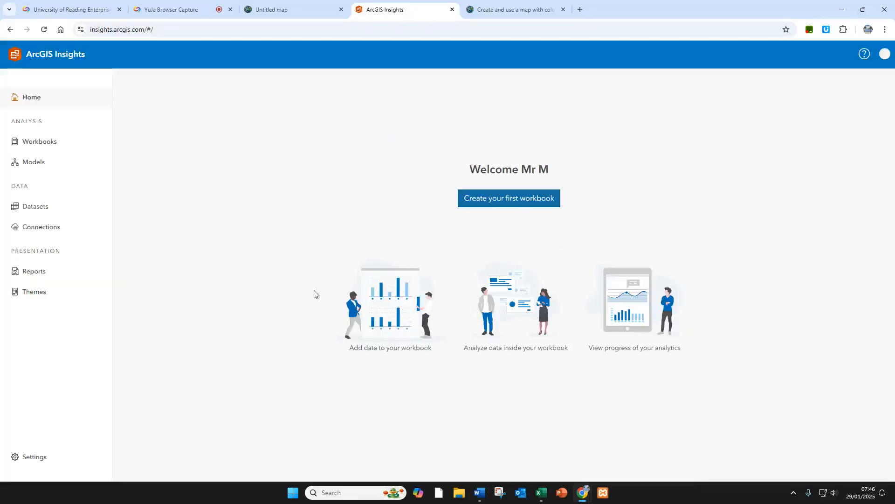
# Create a first workbook and add the uploaded file "bar charts data 25" from the Desktop to its page
pyautogui.click(509, 198)
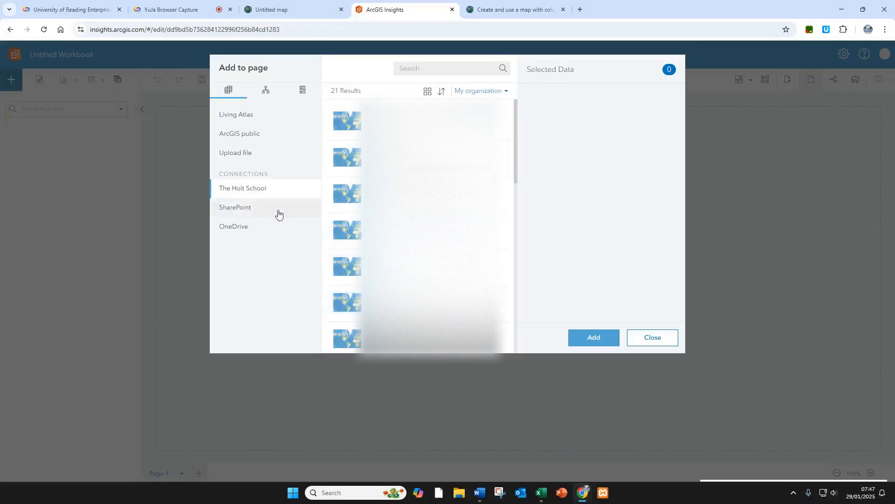
pyautogui.click(238, 156)
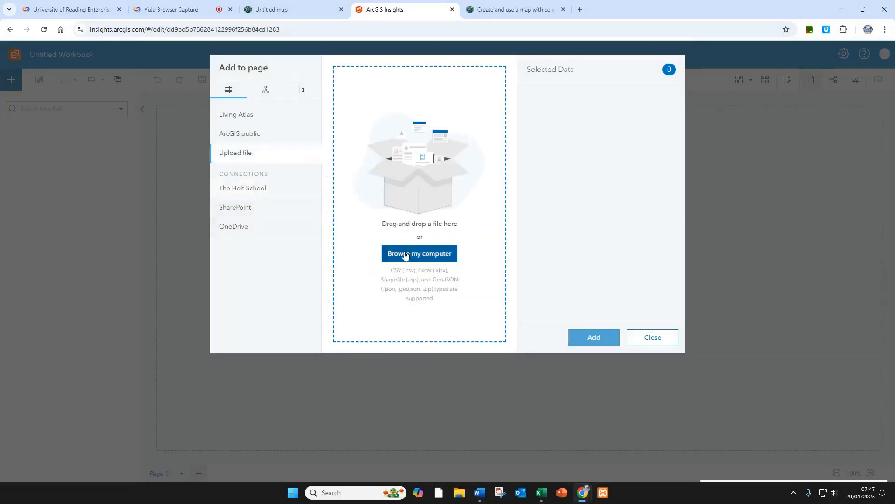
pyautogui.click(411, 256)
pyautogui.click(247, 155)
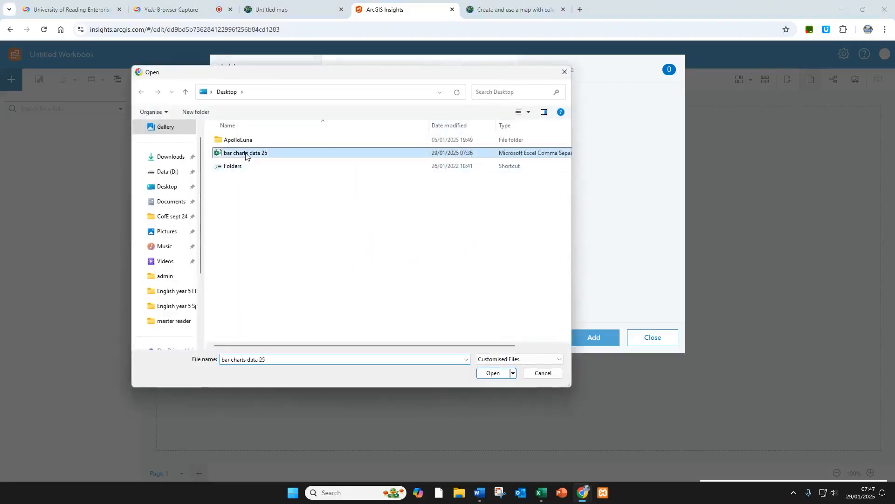
pyautogui.click(493, 373)
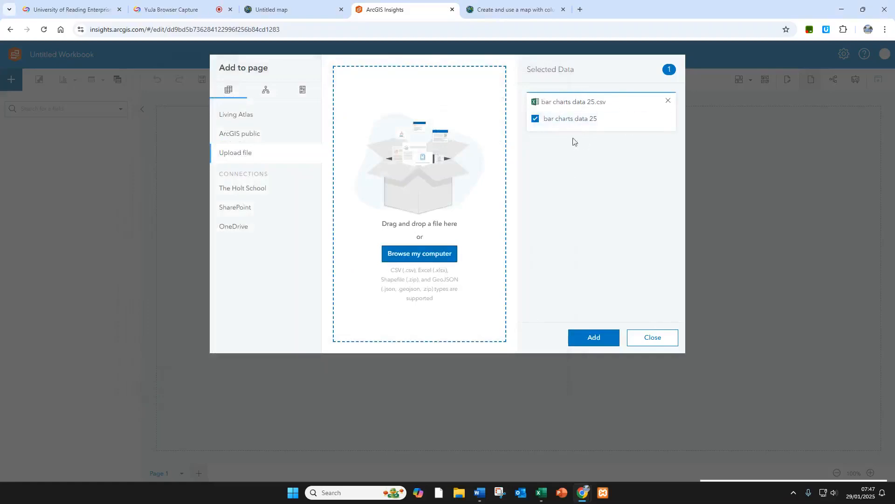
pyautogui.click(588, 340)
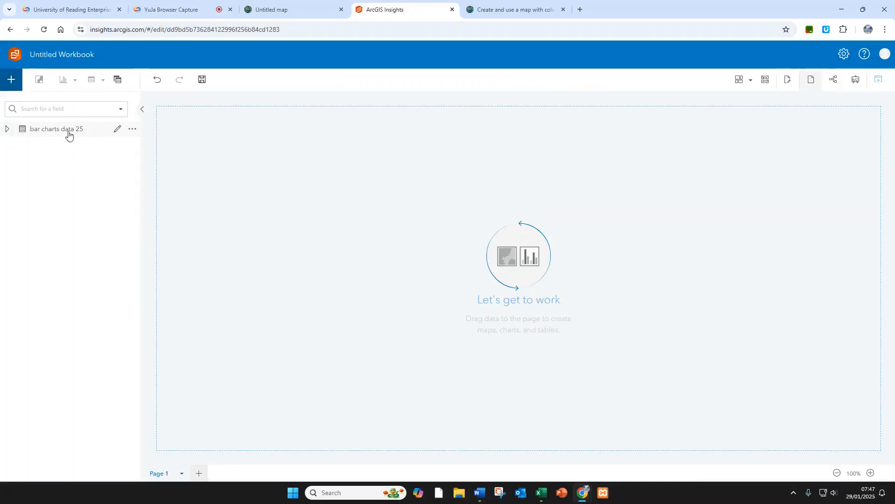
# Enable location on bar charts data 25 by coordinates, with longitude as X, latitude as Y and spatial reference 4326 - GCS WGS 1984
pyautogui.click(6, 130)
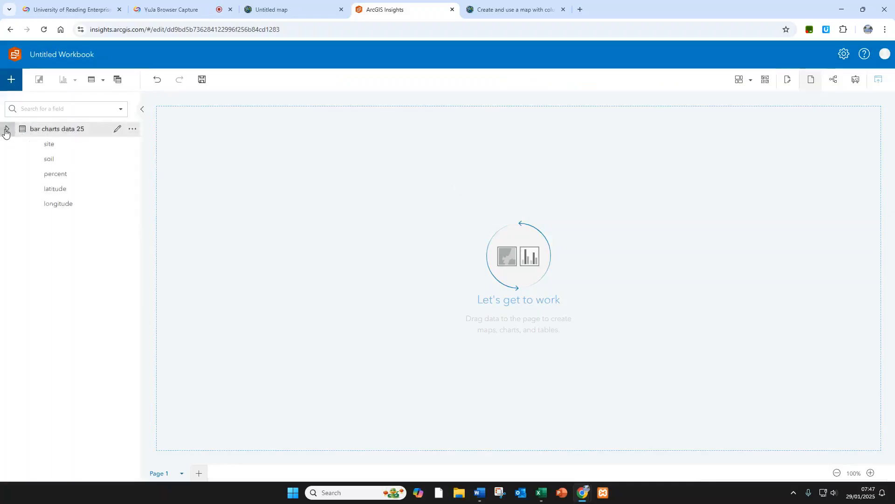
pyautogui.click(7, 130)
pyautogui.click(7, 131)
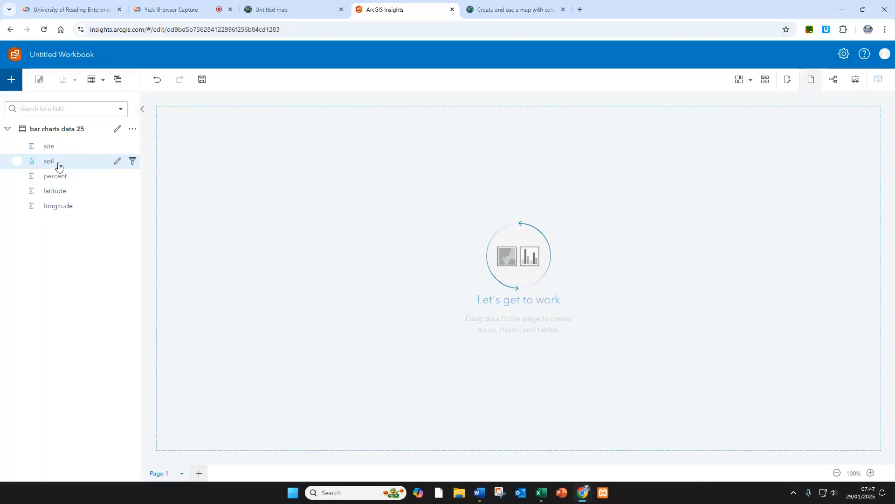
pyautogui.click(133, 132)
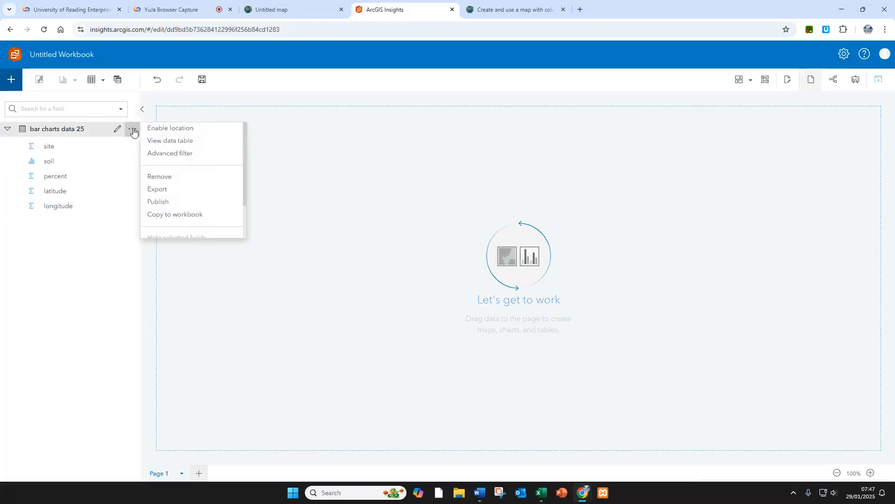
pyautogui.click(160, 128)
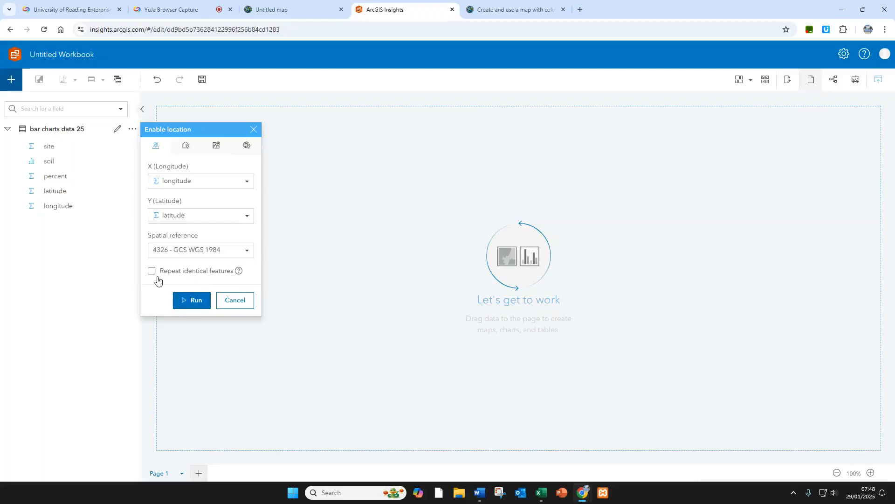
pyautogui.click(194, 301)
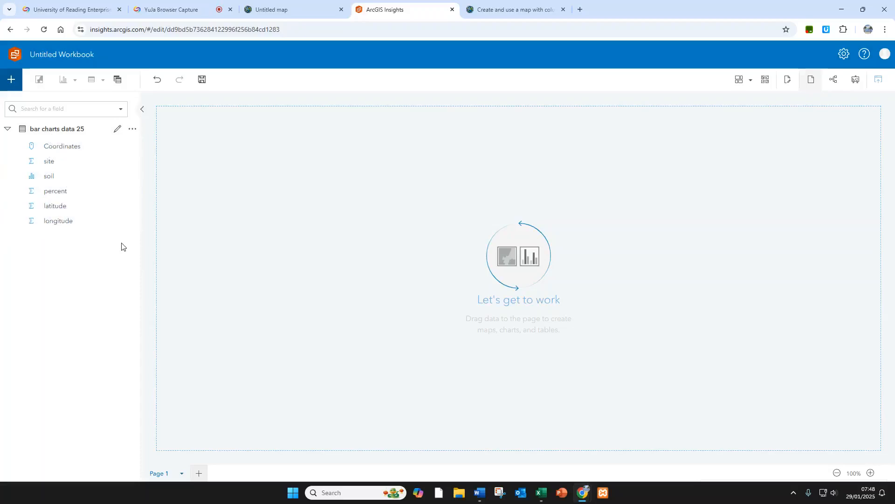
# Create a map from the Coordinates and soil fields and enlarge its card across most of the page
pyautogui.click(16, 147)
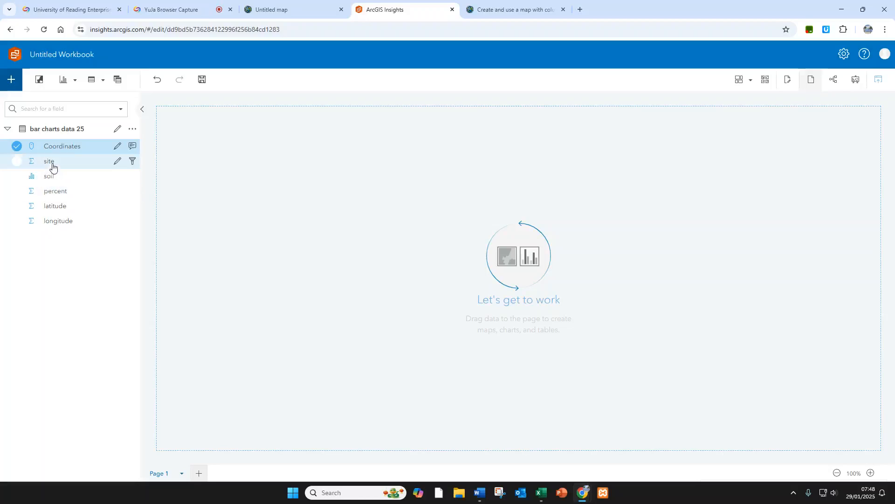
pyautogui.click(16, 177)
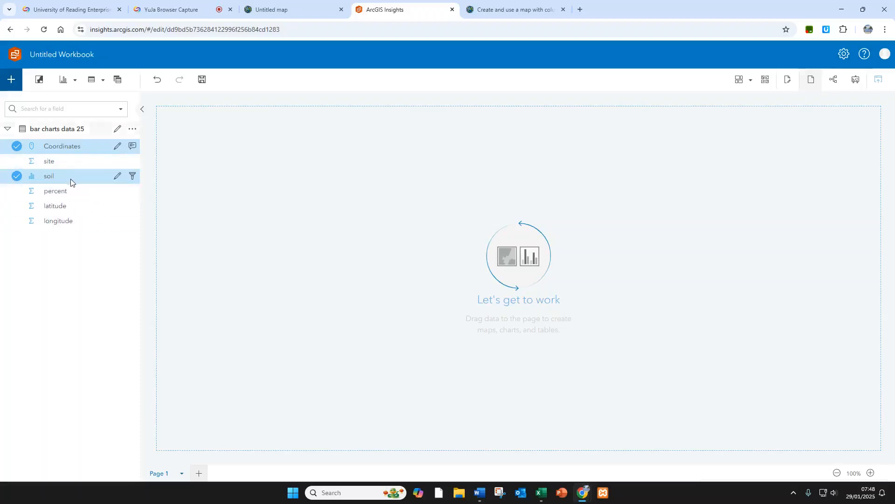
pyautogui.moveTo(71, 182); pyautogui.dragTo(184, 148)
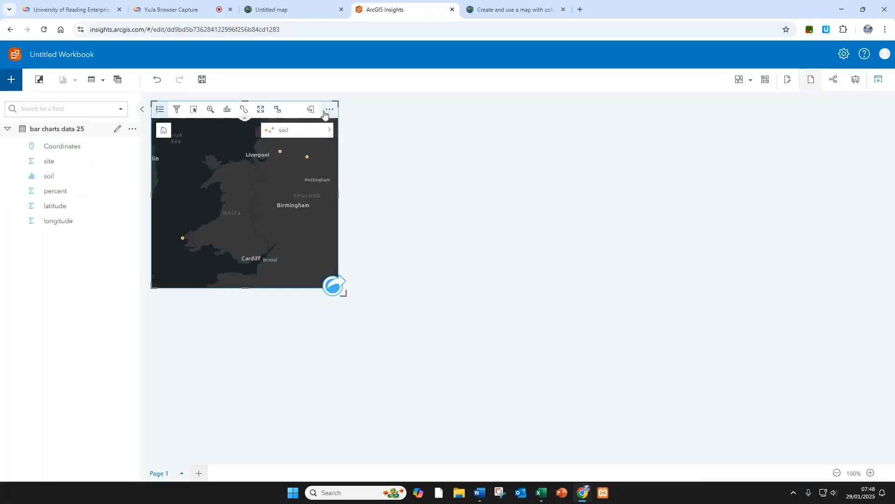
pyautogui.moveTo(345, 294); pyautogui.dragTo(750, 443)
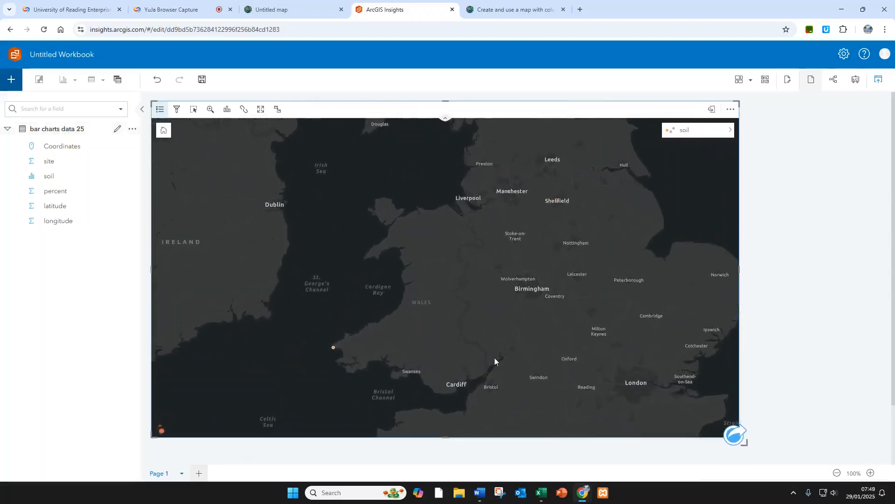
pyautogui.scroll(-1, 490, 267)
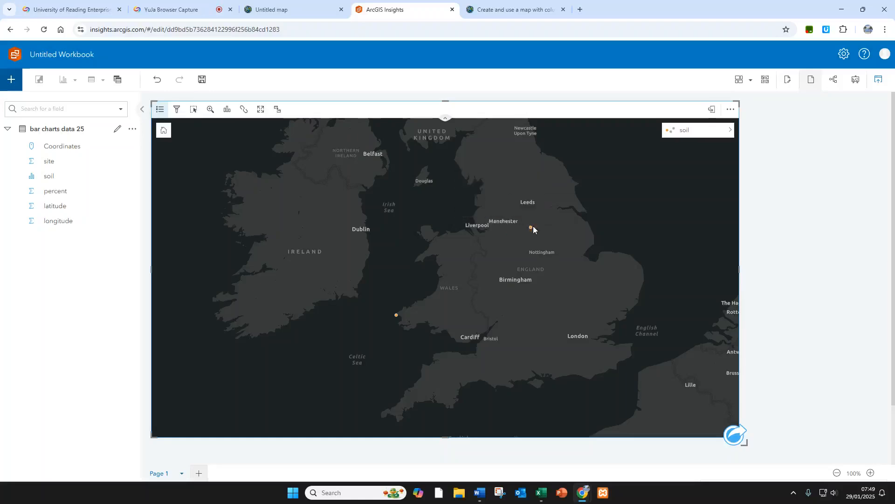
pyautogui.moveTo(396, 317)
# Change the soil layer's symbol type to Columns and base the column values on the percent field
pyautogui.click(730, 132)
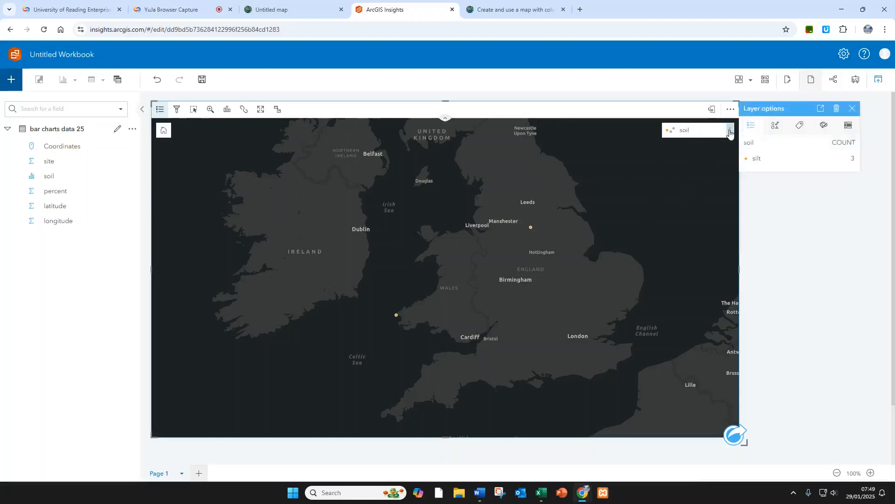
pyautogui.click(776, 129)
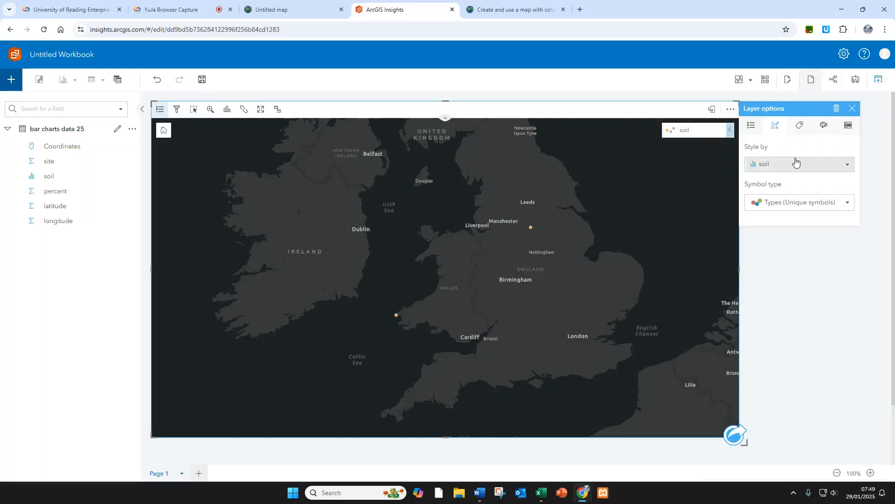
pyautogui.click(802, 204)
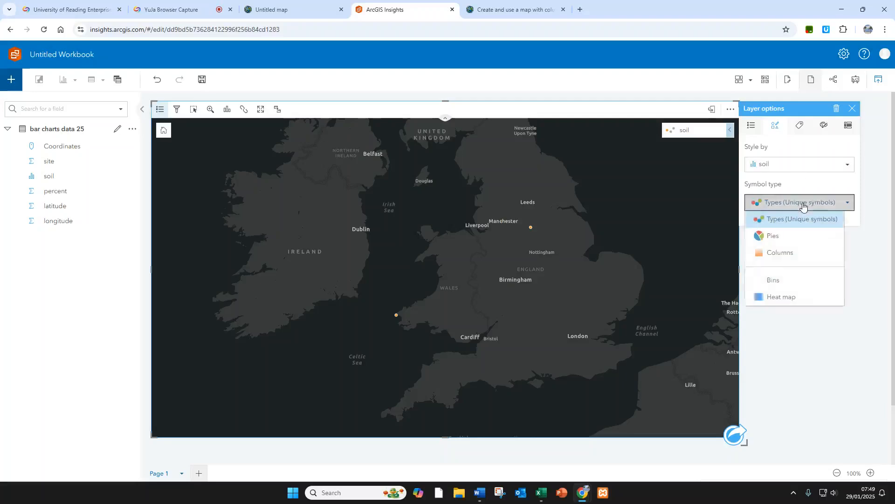
pyautogui.click(777, 205)
pyautogui.click(780, 204)
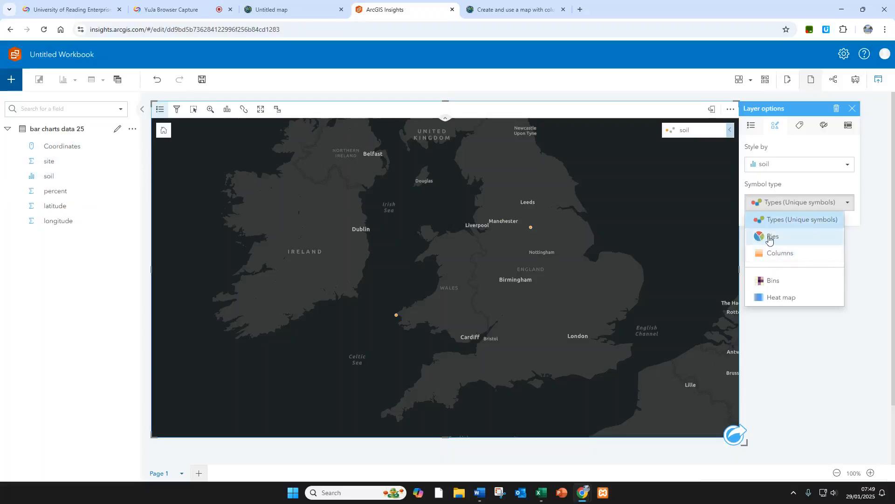
pyautogui.click(780, 252)
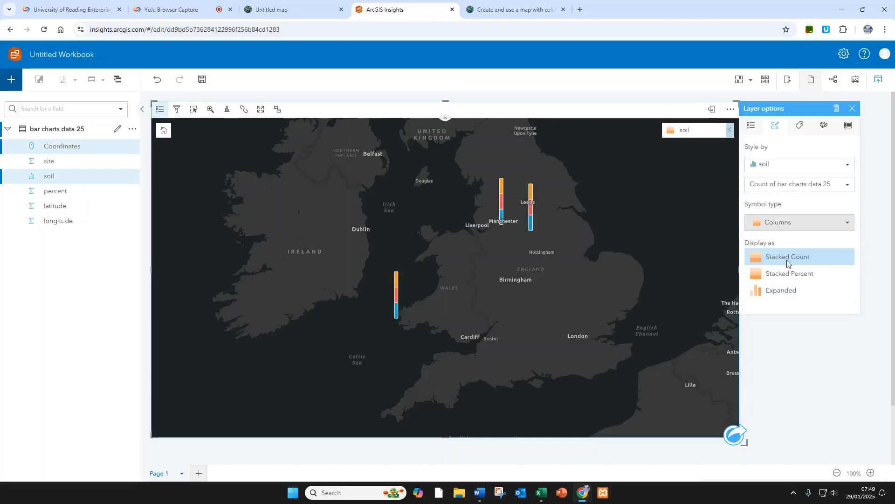
pyautogui.click(796, 187)
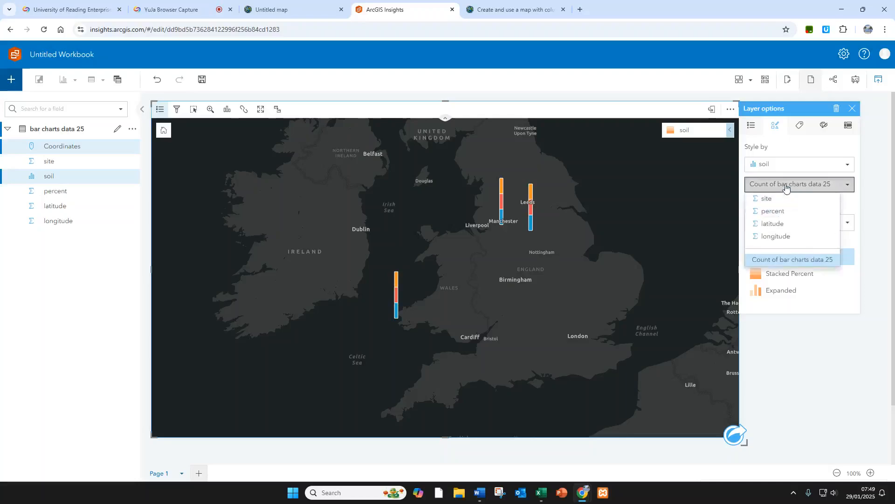
pyautogui.click(780, 211)
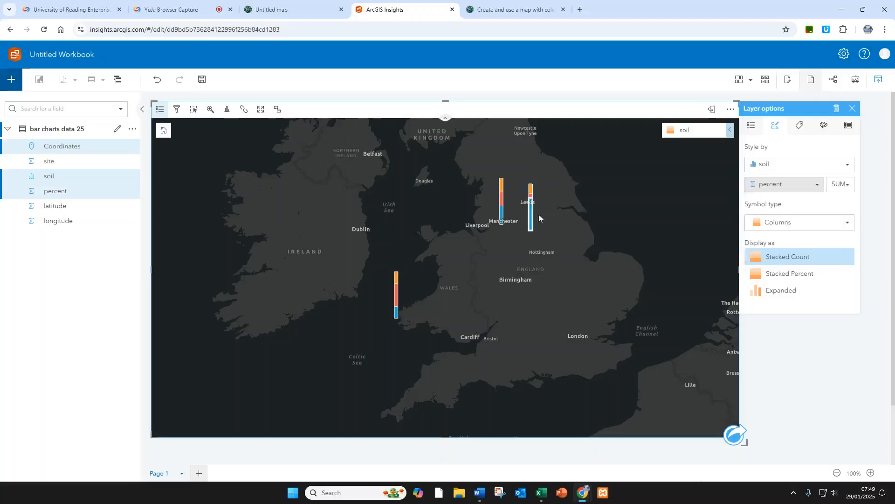
# Compare the column symbols by switching their values to Count of bar charts data 25 and back to percent
pyautogui.click(776, 188)
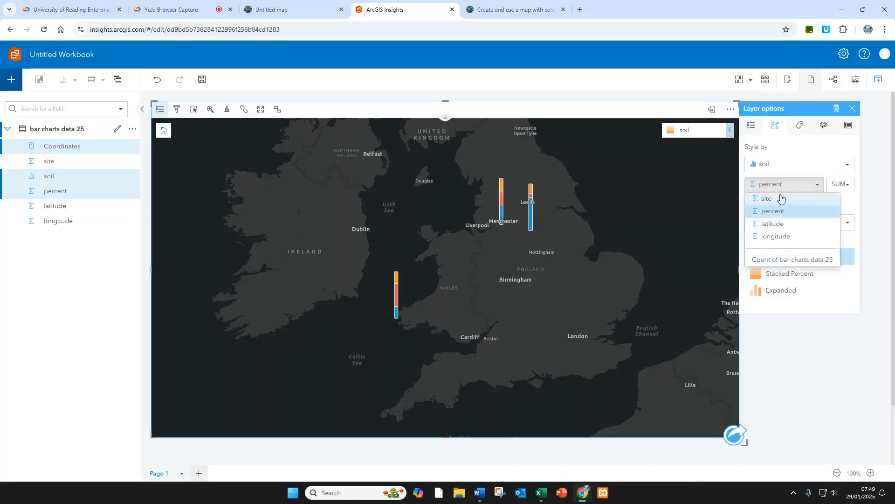
pyautogui.click(760, 259)
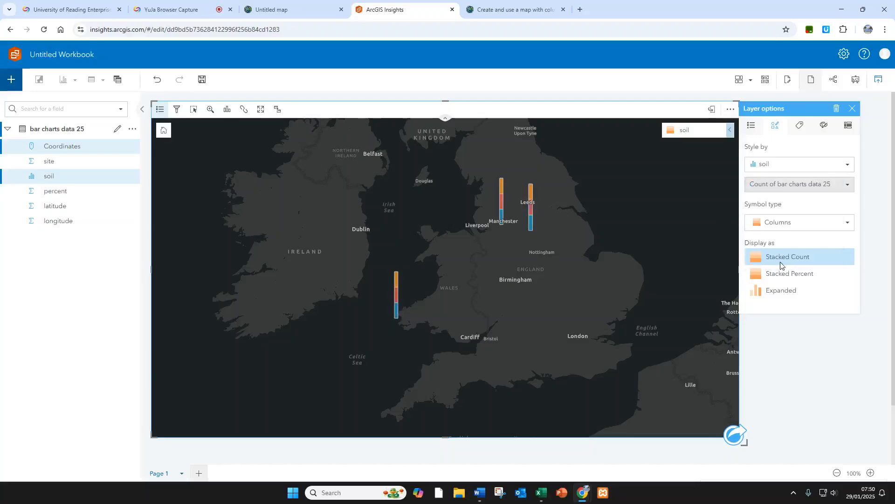
pyautogui.click(786, 192)
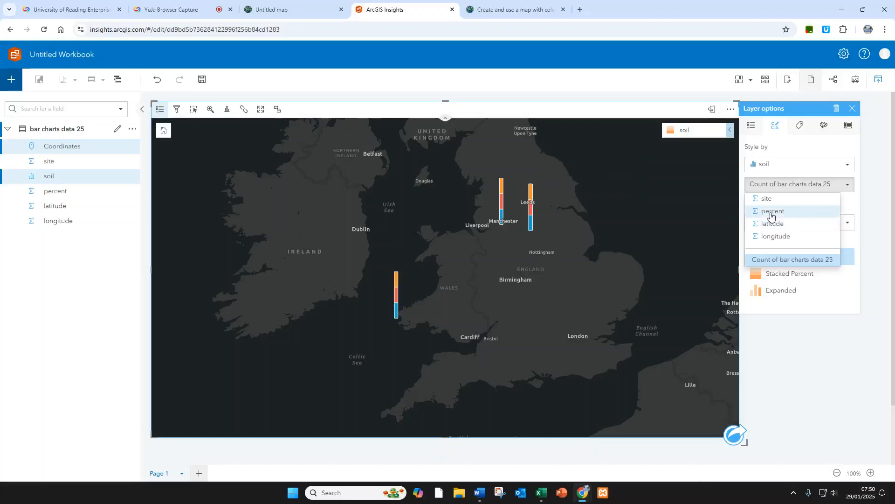
pyautogui.click(771, 214)
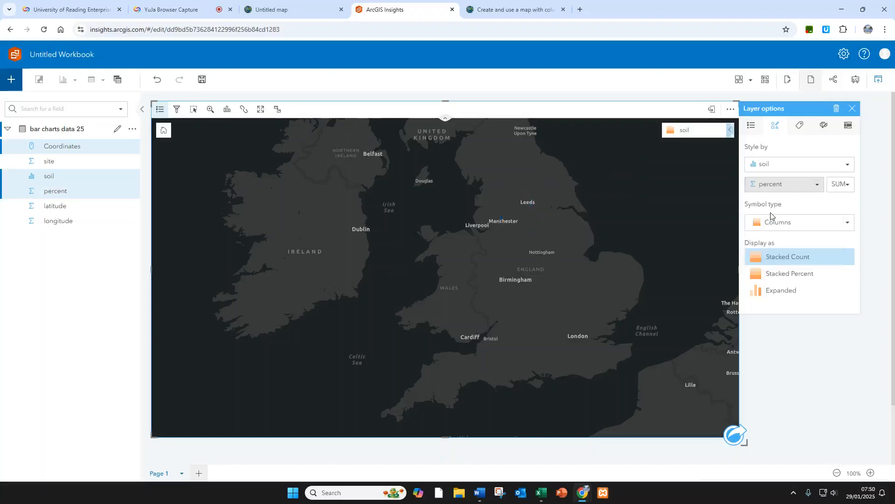
# Check the aggregation options for the percent field and keep SUM
pyautogui.click(845, 185)
pyautogui.click(845, 198)
pyautogui.click(846, 186)
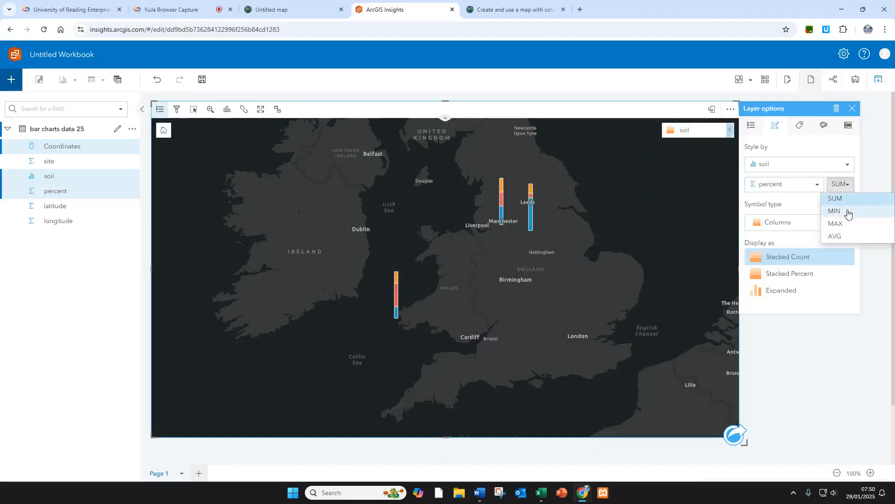
pyautogui.click(809, 201)
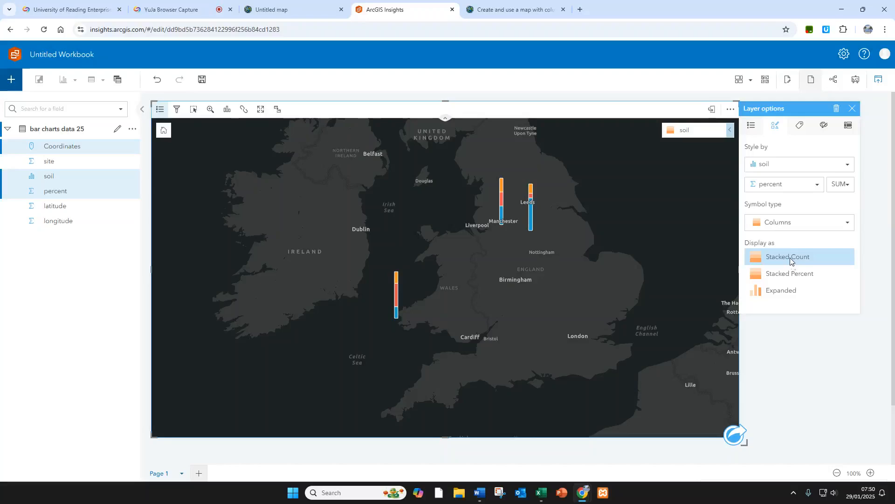
# Try the Stacked Percent display for the soil columns and settle on Expanded
pyautogui.click(788, 277)
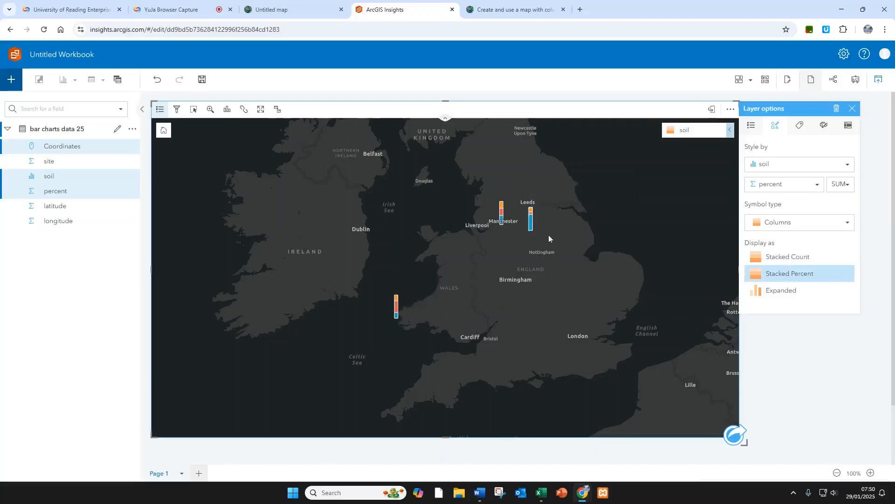
pyautogui.click(776, 295)
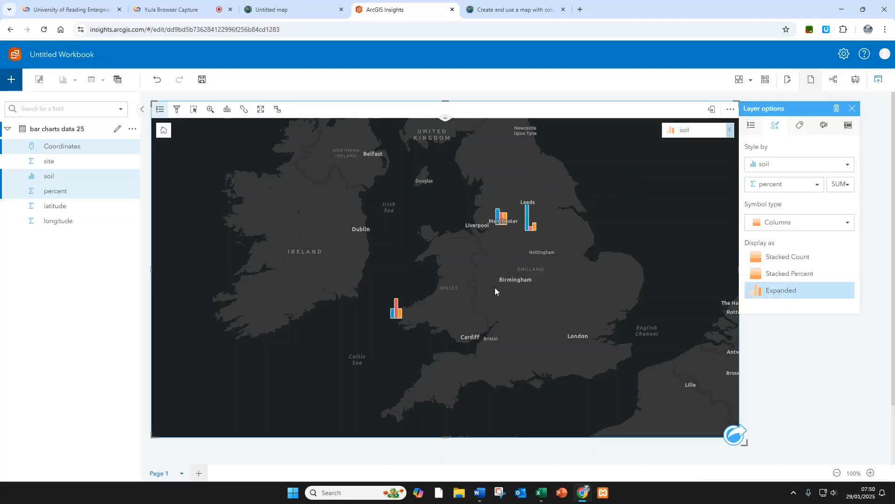
pyautogui.scroll(2, 431, 304)
pyautogui.scroll(-2, 533, 267)
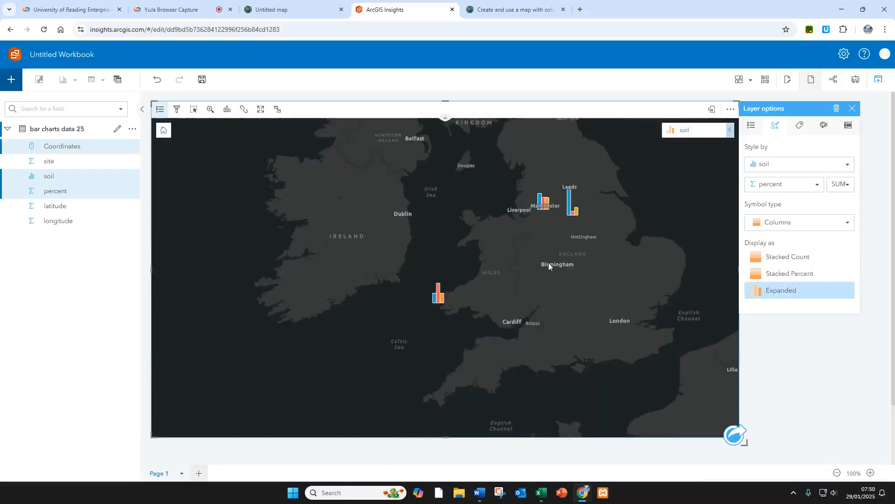
pyautogui.moveTo(548, 262); pyautogui.dragTo(471, 265)
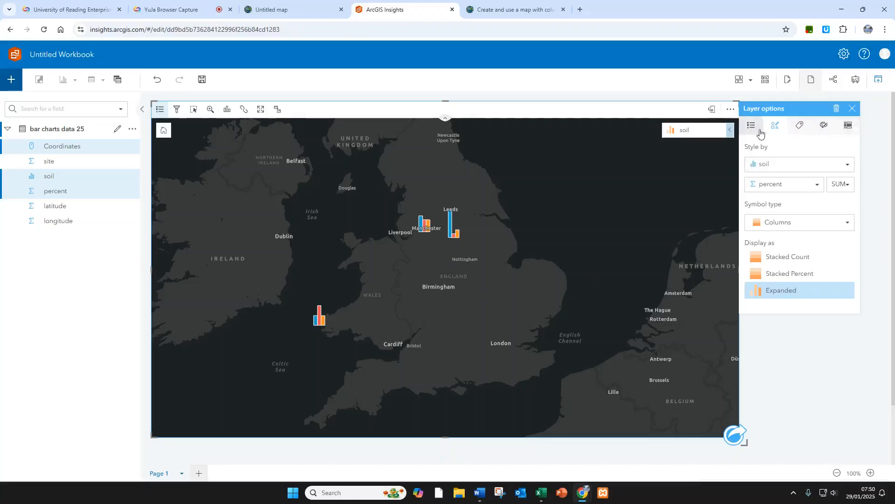
# Switch the soil layer's pop-ups off and on, and compare the simple and detailed pop-up styles on the columns near Leeds
pyautogui.click(800, 131)
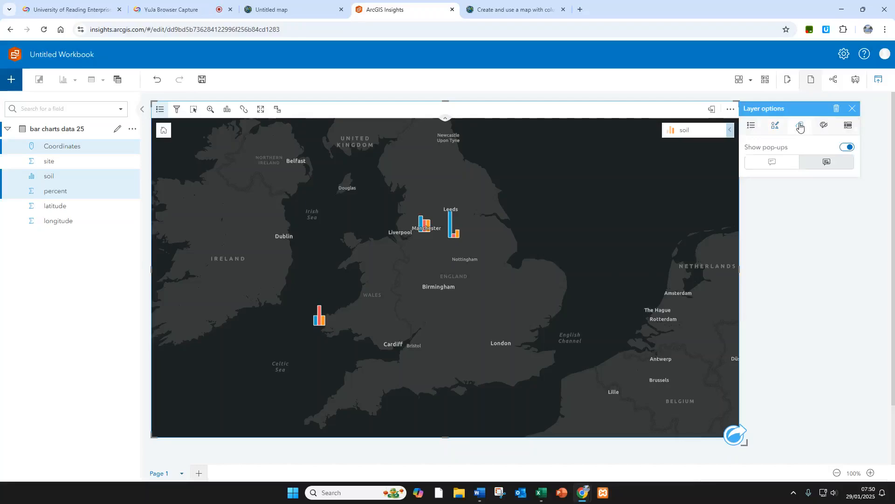
pyautogui.click(846, 149)
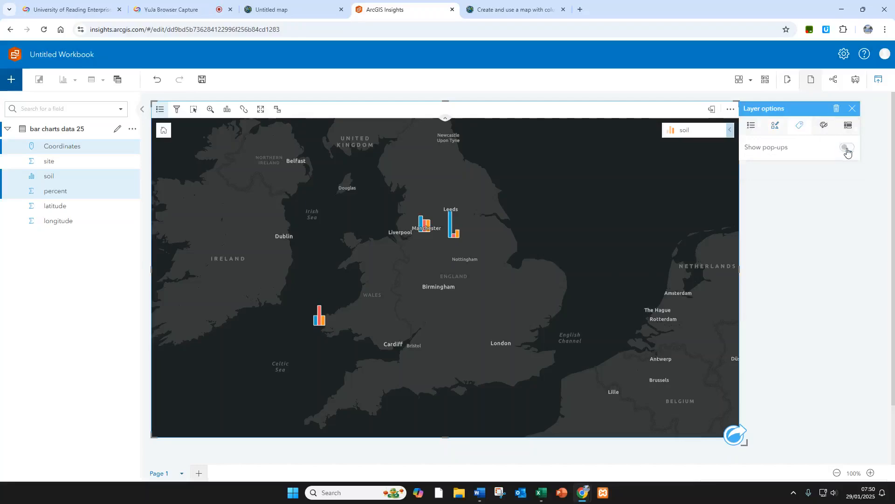
pyautogui.click(848, 150)
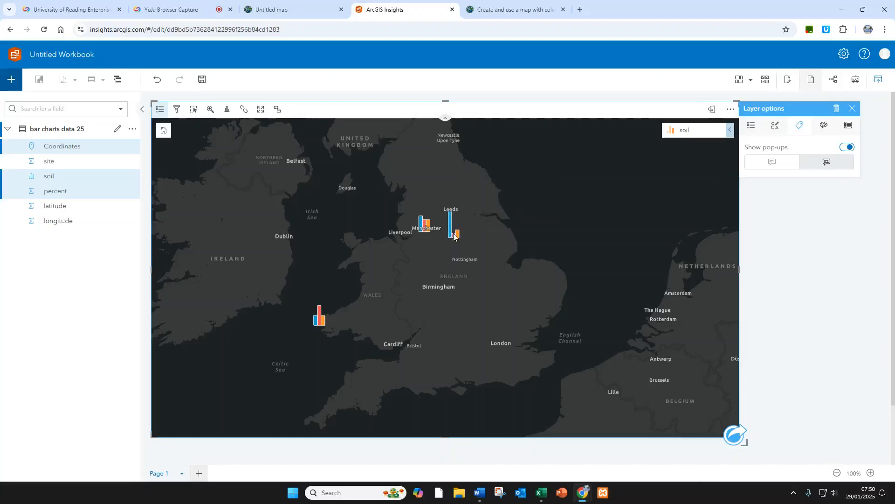
pyautogui.moveTo(456, 236)
pyautogui.click(769, 163)
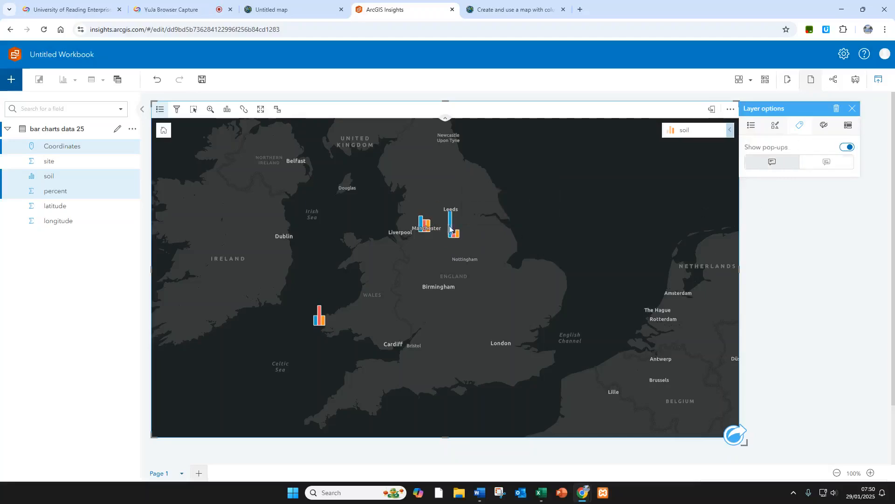
pyautogui.moveTo(458, 239)
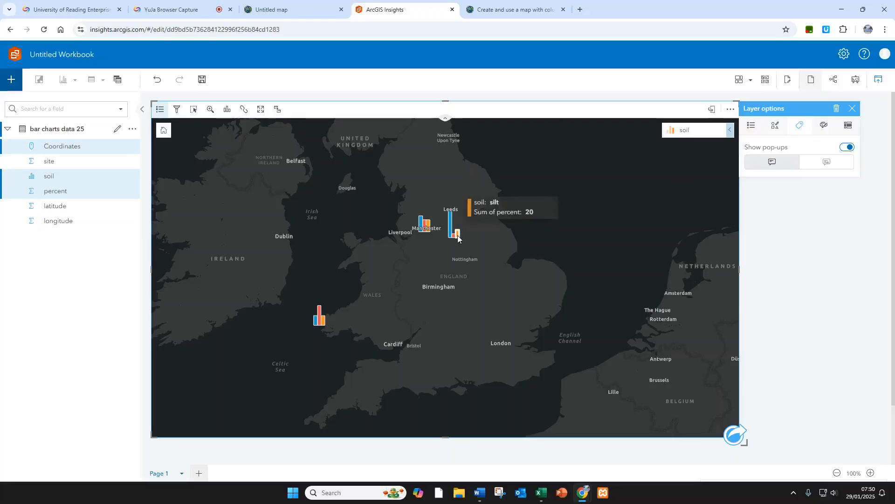
pyautogui.click(817, 164)
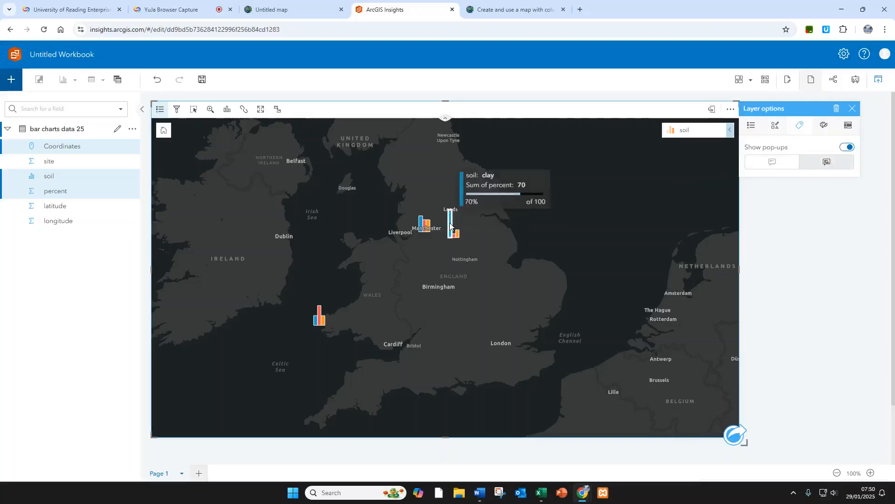
pyautogui.moveTo(457, 237)
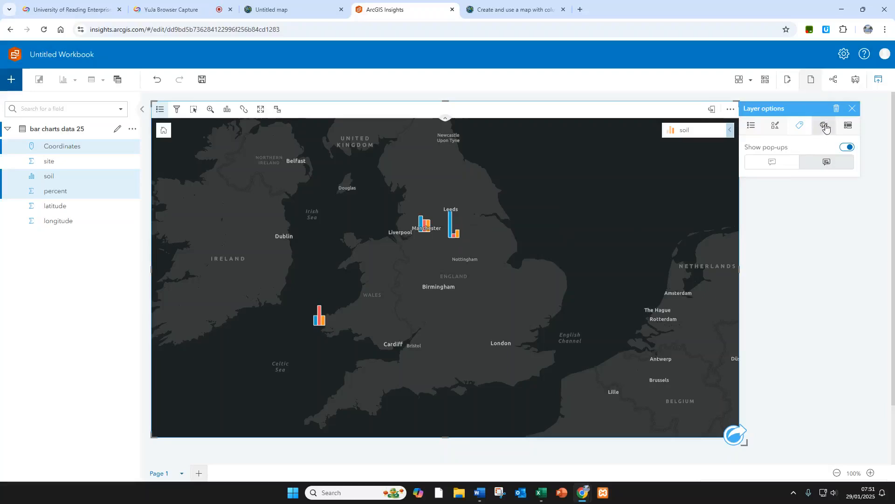
# Try a maximum column height of 285 px for the soil symbols, and reduce it to 104 px
pyautogui.click(825, 126)
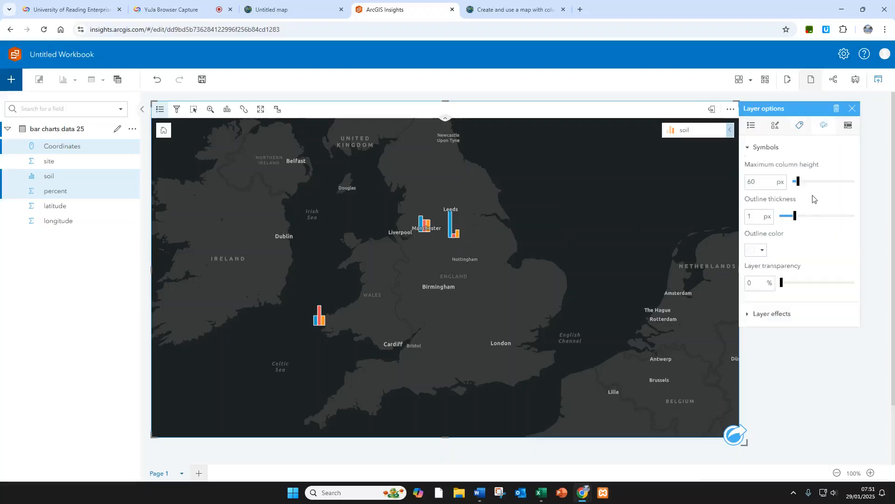
pyautogui.moveTo(800, 186); pyautogui.dragTo(827, 187)
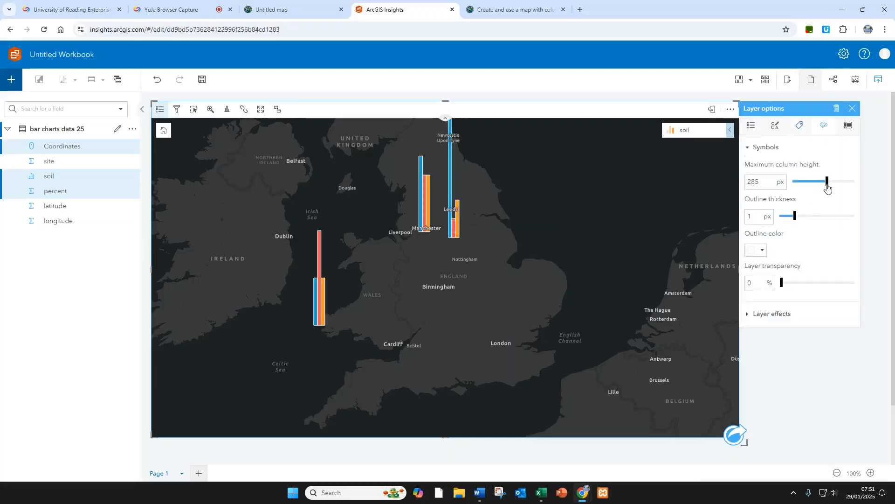
pyautogui.moveTo(605, 198); pyautogui.dragTo(625, 261)
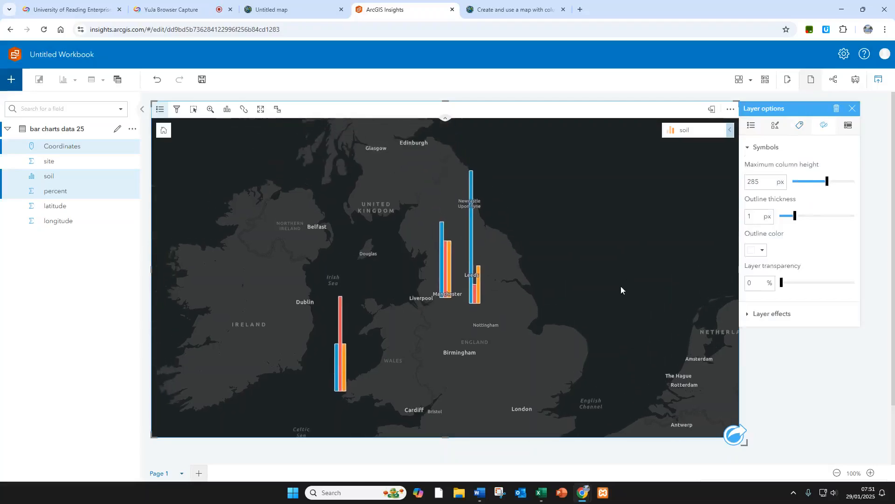
pyautogui.moveTo(828, 181); pyautogui.dragTo(803, 181)
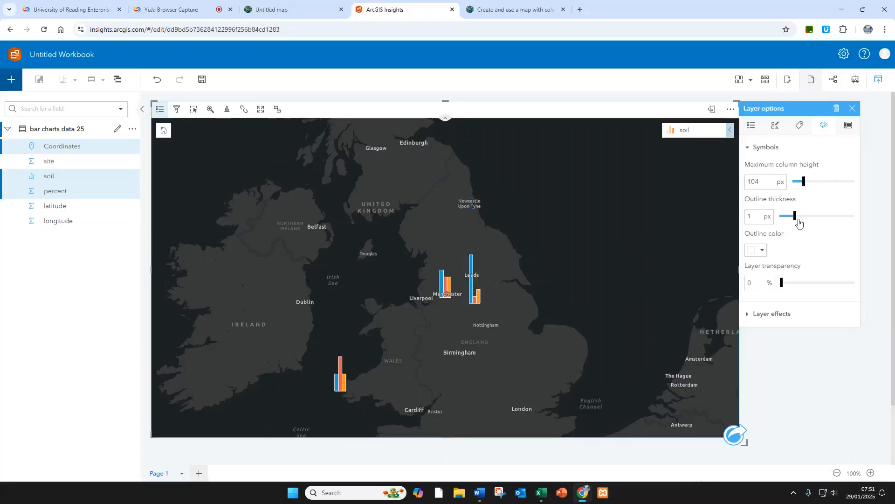
# Examine how the column symbols look over the British Isles at different map scales
pyautogui.moveTo(572, 282); pyautogui.dragTo(547, 263)
pyautogui.scroll(1, 444, 283)
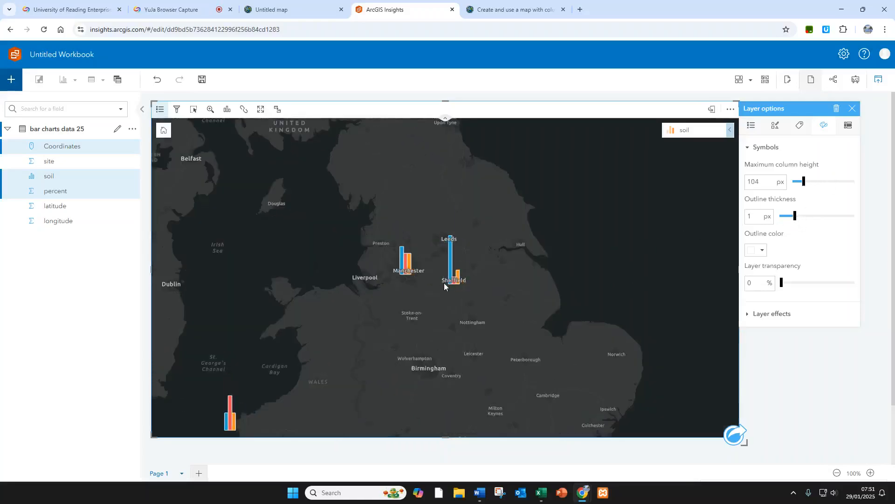
pyautogui.scroll(2, 464, 281)
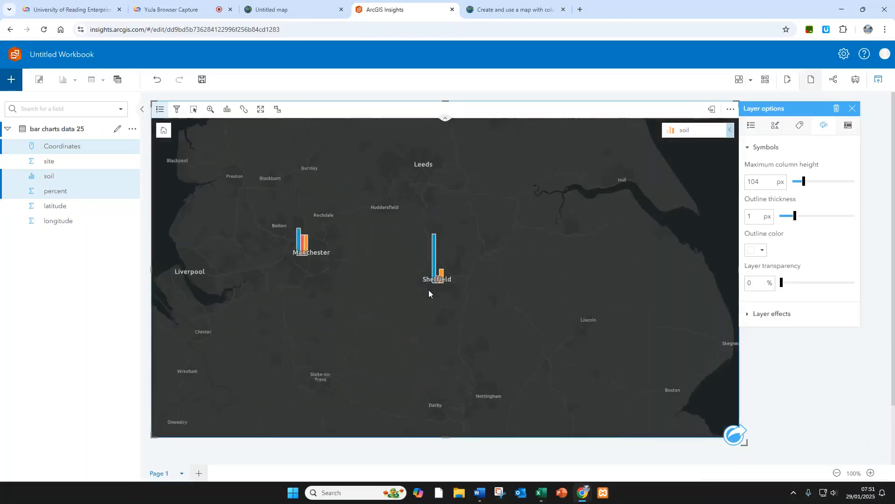
pyautogui.scroll(-1, 429, 290)
pyautogui.moveTo(413, 318); pyautogui.dragTo(495, 257)
pyautogui.scroll(-3, 495, 257)
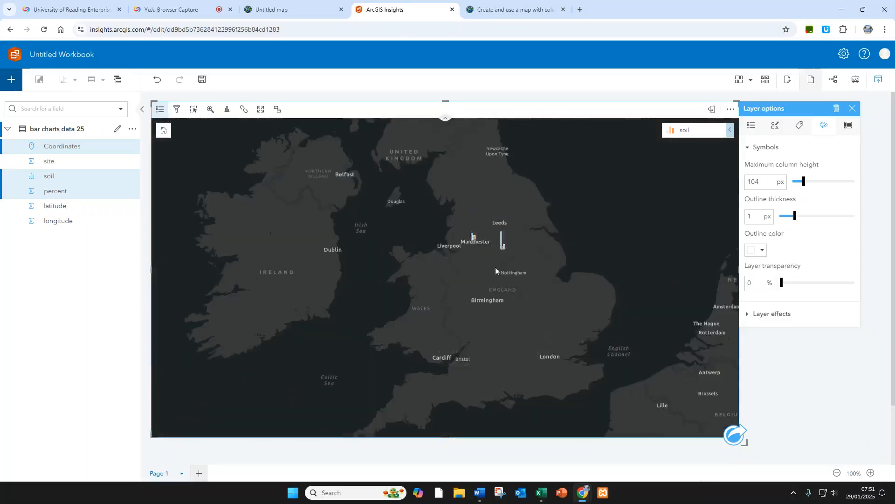
pyautogui.scroll(-2, 465, 287)
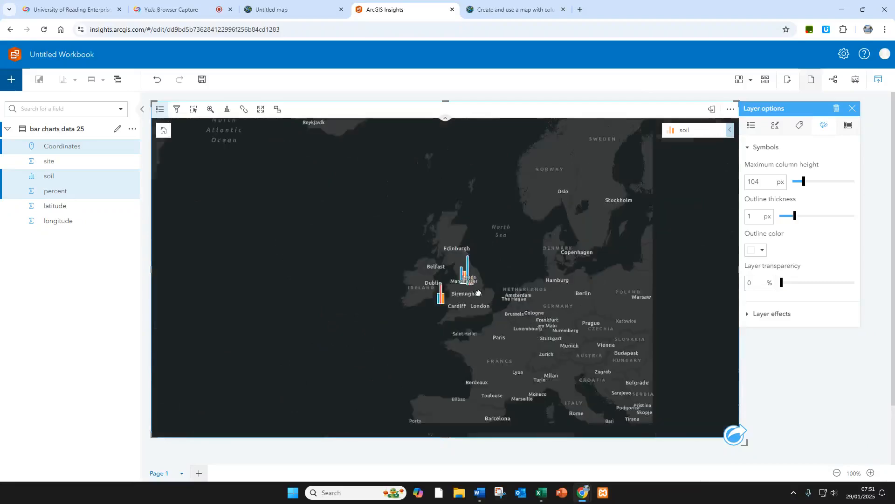
pyautogui.moveTo(513, 289); pyautogui.dragTo(465, 274)
pyautogui.scroll(2, 463, 275)
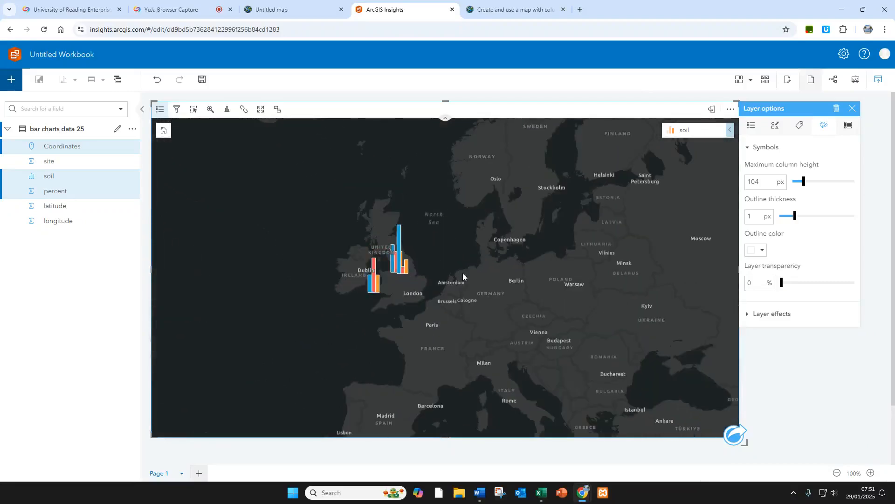
pyautogui.moveTo(367, 280); pyautogui.dragTo(494, 271)
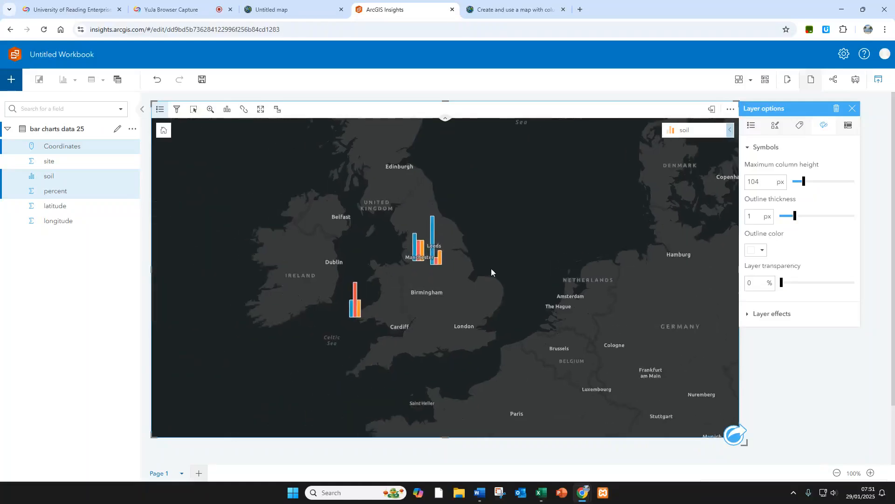
pyautogui.scroll(2, 491, 268)
pyautogui.moveTo(383, 276); pyautogui.dragTo(495, 263)
pyautogui.scroll(-2, 509, 283)
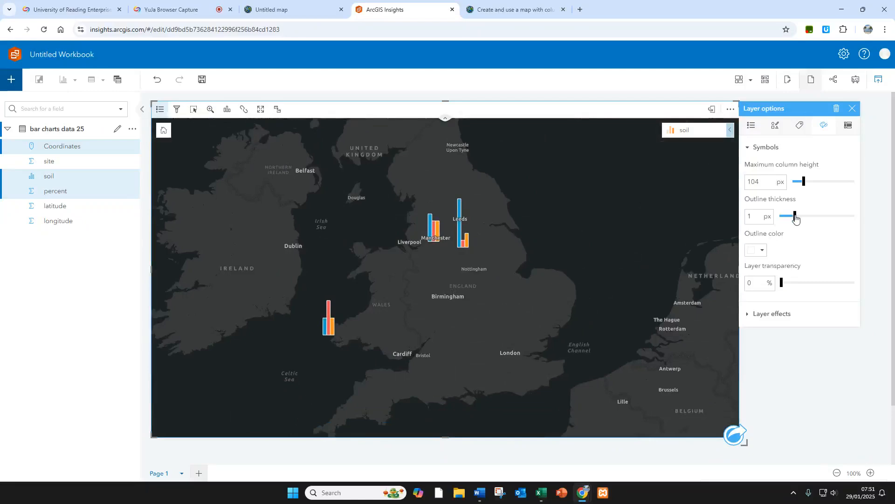
# Set the columns' outline thickness to 0.1 px and the layer transparency to 10%
pyautogui.moveTo(795, 218)
pyautogui.mouseDown()
pyautogui.moveTo(844, 222)
pyautogui.moveTo(782, 226)
pyautogui.mouseUp()
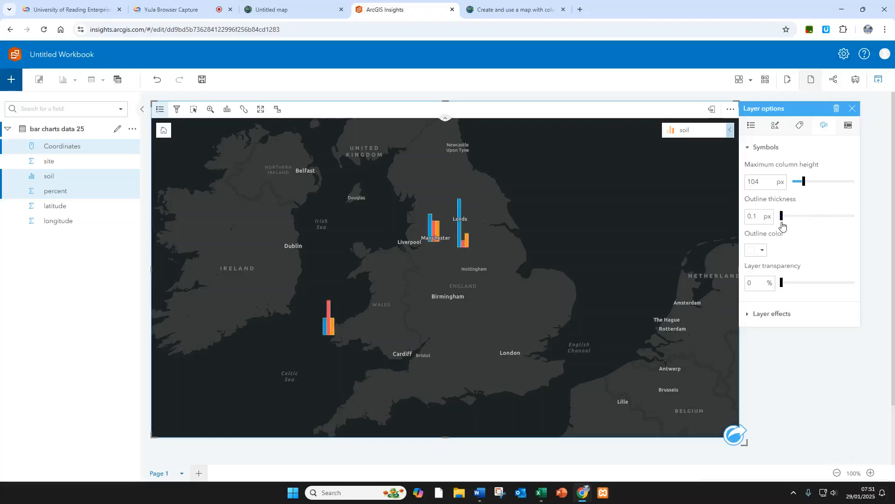
pyautogui.click(762, 251)
pyautogui.click(763, 252)
pyautogui.moveTo(782, 283)
pyautogui.mouseDown()
pyautogui.moveTo(841, 285)
pyautogui.moveTo(784, 287)
pyautogui.mouseUp()
# Try the Bloom and Drop shadow layer effects on the columns and turn both off again
pyautogui.click(772, 314)
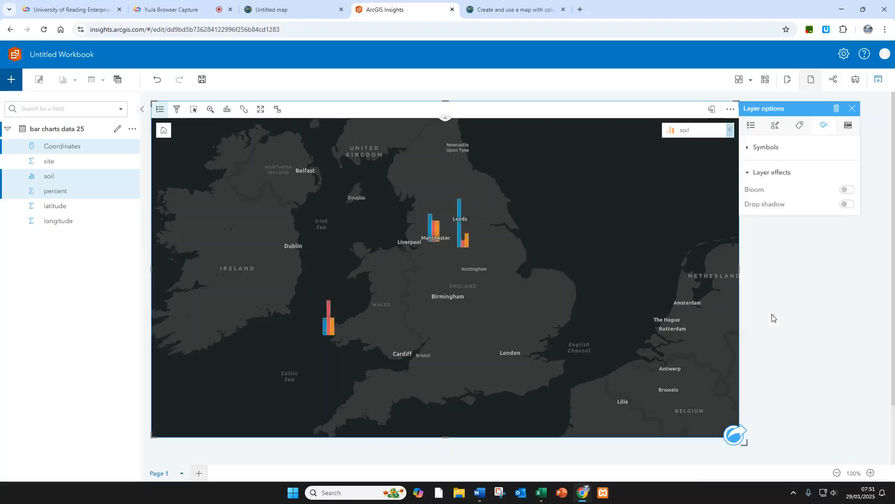
pyautogui.click(846, 190)
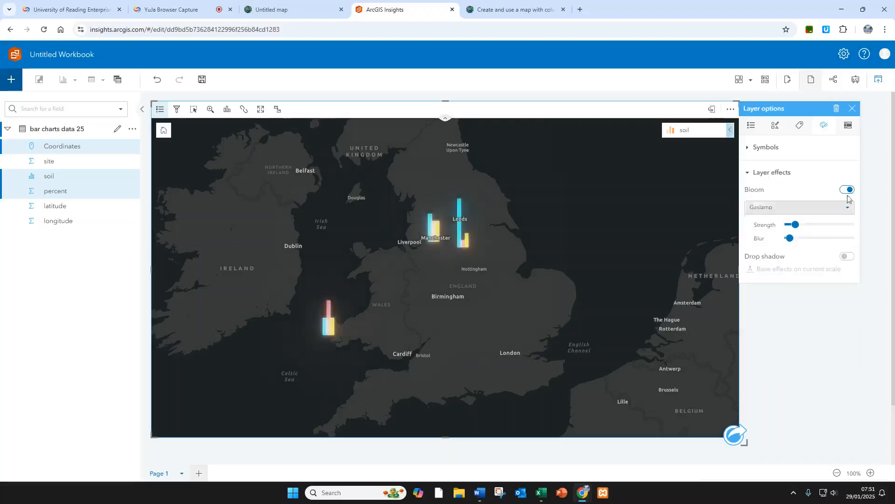
pyautogui.click(847, 190)
pyautogui.click(848, 204)
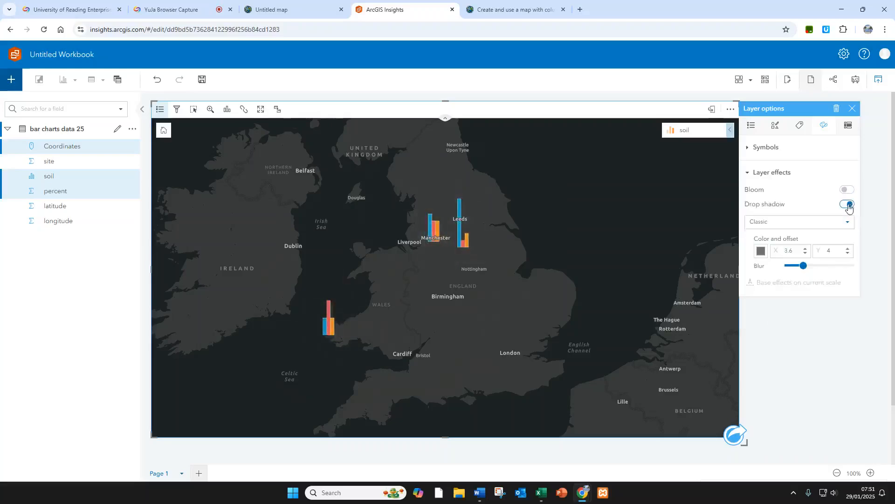
pyautogui.click(849, 205)
pyautogui.click(752, 172)
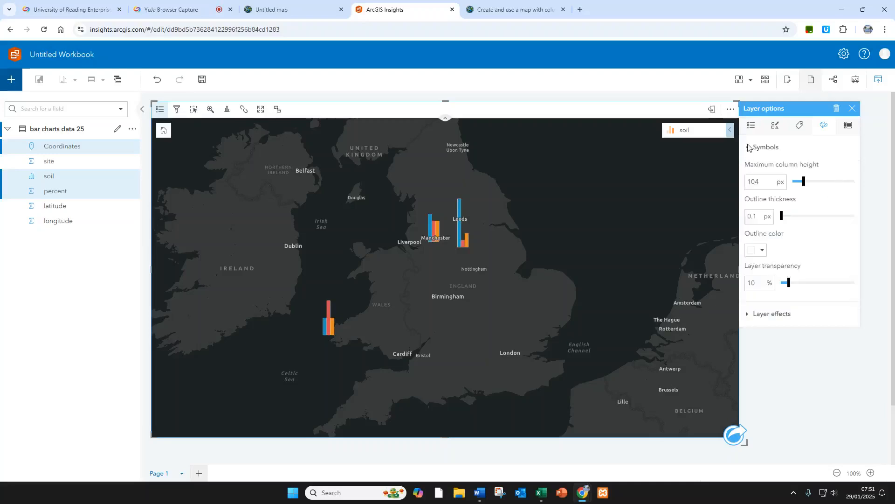
pyautogui.click(750, 147)
# View the attributes of the sand and silt columns at the site south of Leeds
pyautogui.click(848, 127)
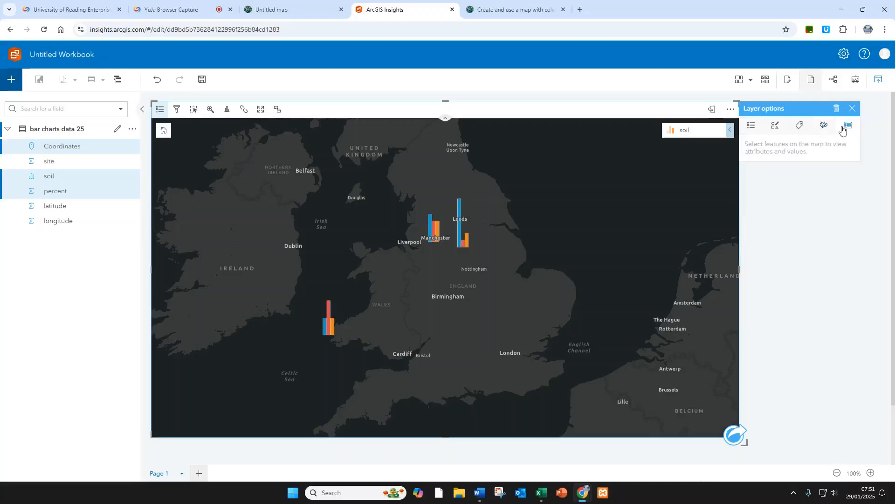
pyautogui.click(461, 232)
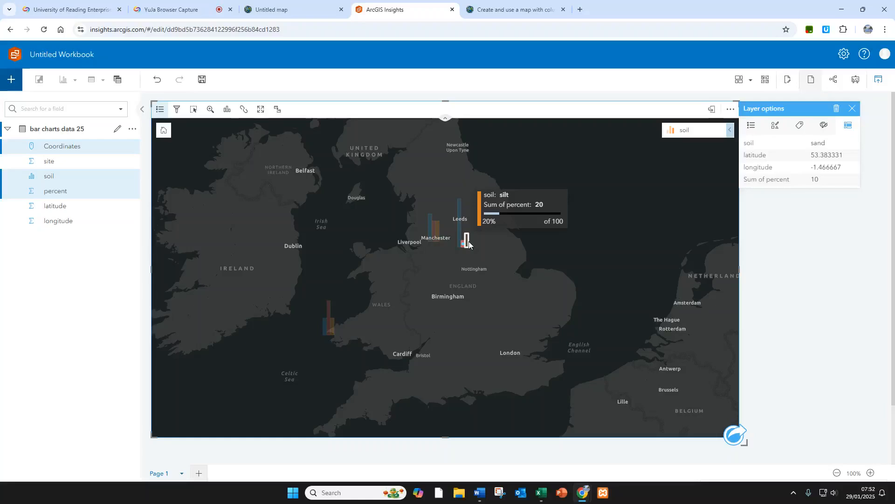
pyautogui.click(466, 237)
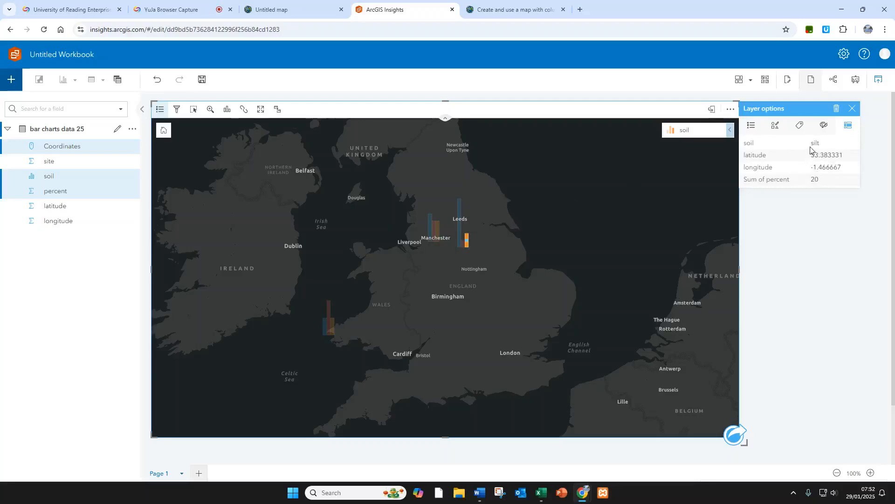
# Review the soil layer's pop-up and symbology settings and return to its legend
pyautogui.click(824, 125)
pyautogui.click(799, 125)
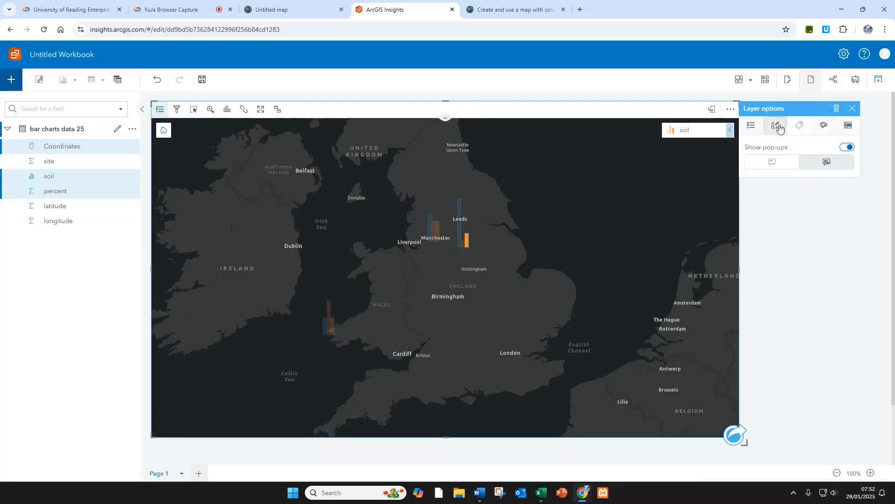
pyautogui.click(778, 126)
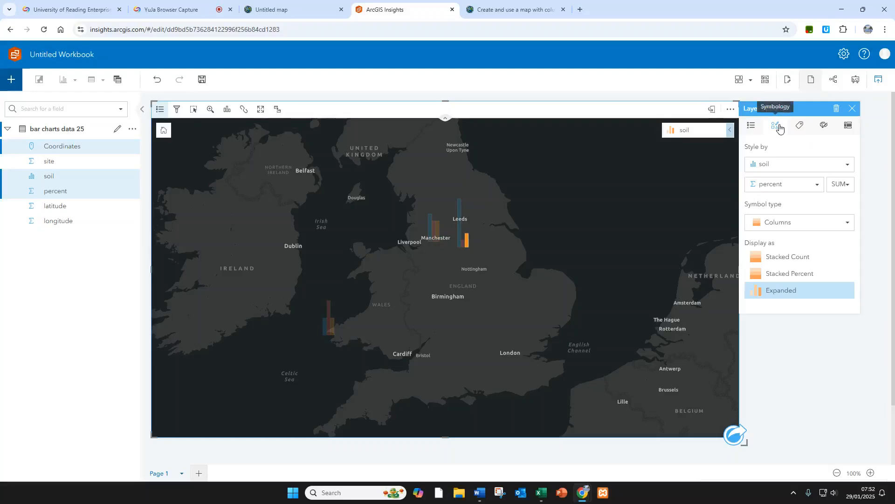
pyautogui.click(752, 130)
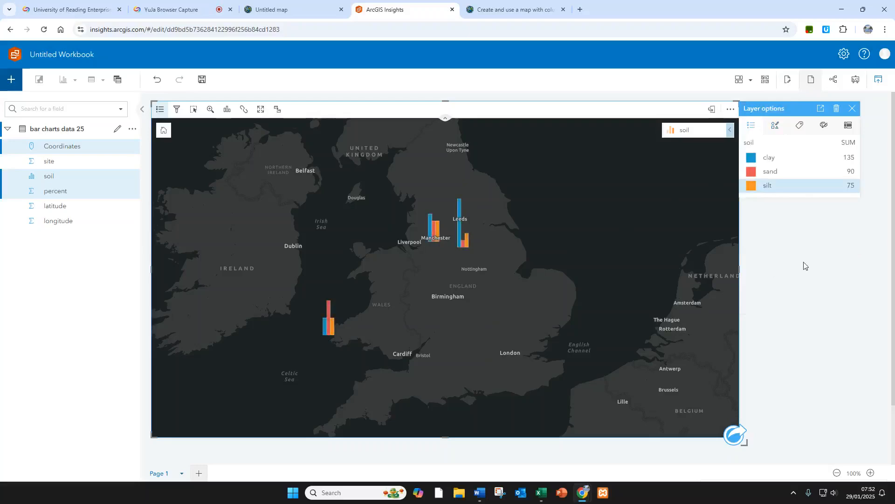
# Change the map's basemap to Imagery
pyautogui.click(767, 82)
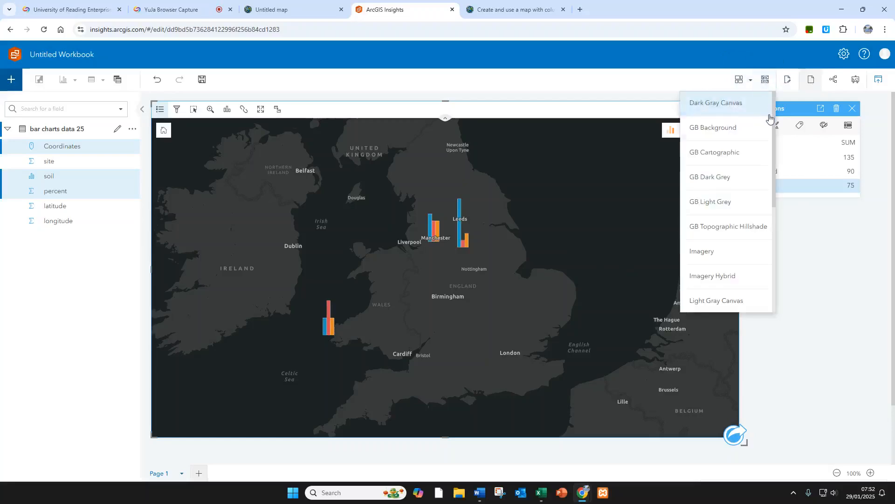
pyautogui.click(730, 255)
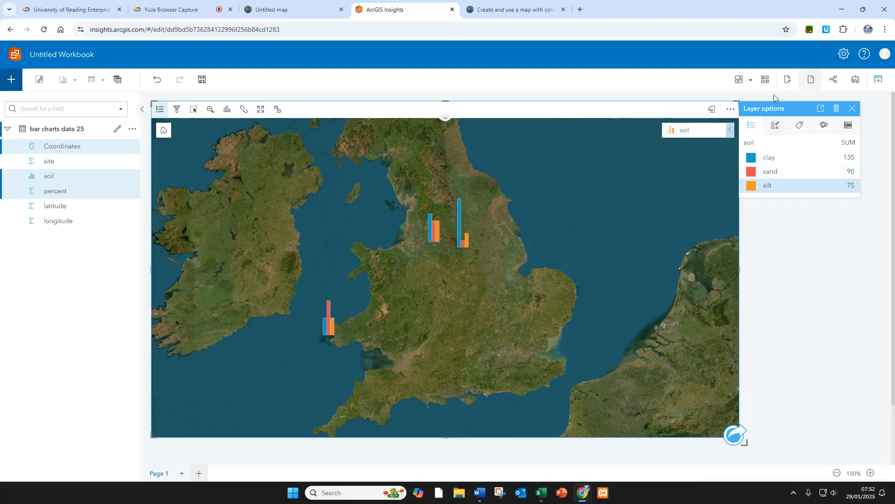
# Try a detailed Great Britain topographic basemap with labelled towns beneath the soil columns
pyautogui.click(766, 79)
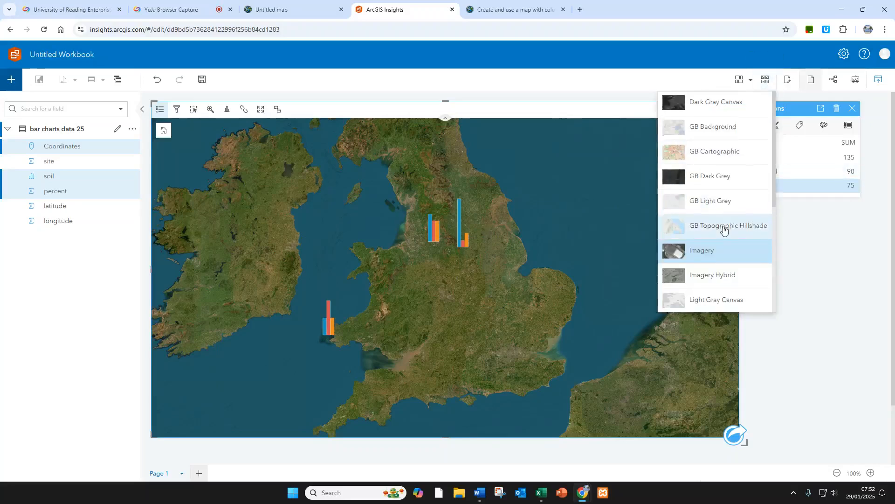
pyautogui.scroll(-4, 724, 228)
pyautogui.click(722, 165)
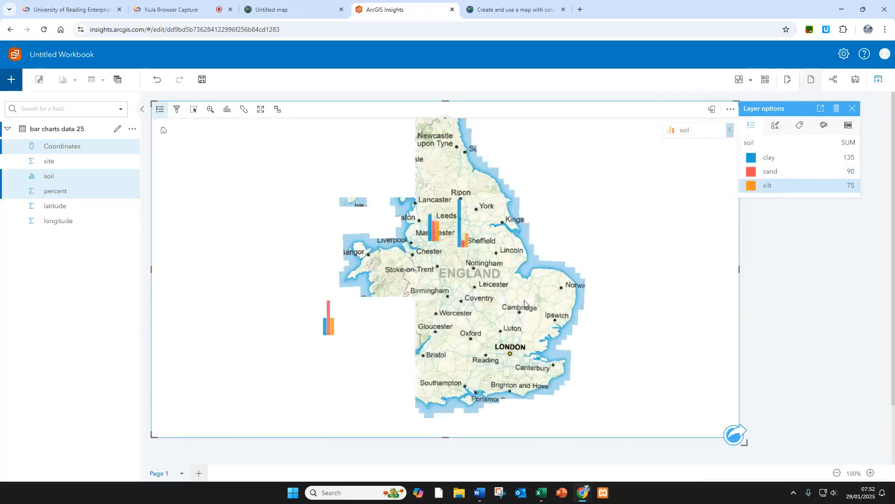
# Examine the topographic basemap's street-level detail around the soil columns at Sheffield
pyautogui.scroll(4, 485, 280)
pyautogui.moveTo(412, 152); pyautogui.dragTo(427, 292)
pyautogui.scroll(2, 427, 292)
pyautogui.scroll(5, 427, 292)
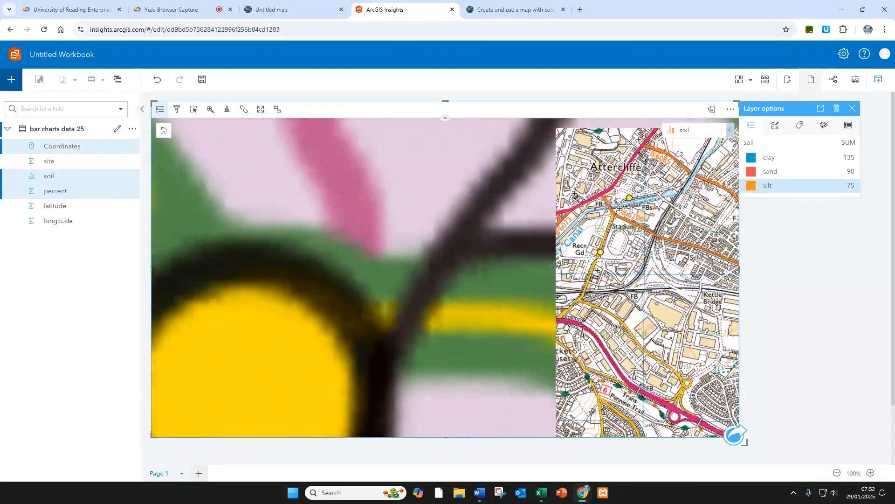
pyautogui.moveTo(567, 328); pyautogui.dragTo(571, 328)
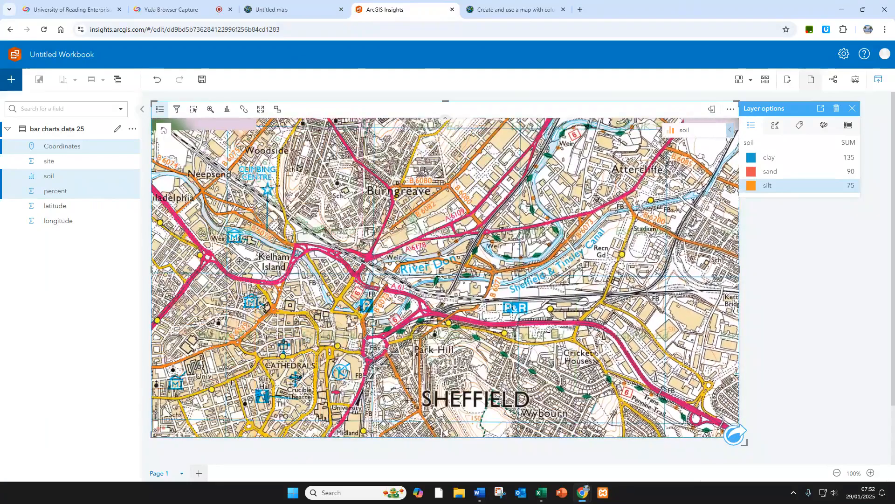
pyautogui.scroll(2, 393, 333)
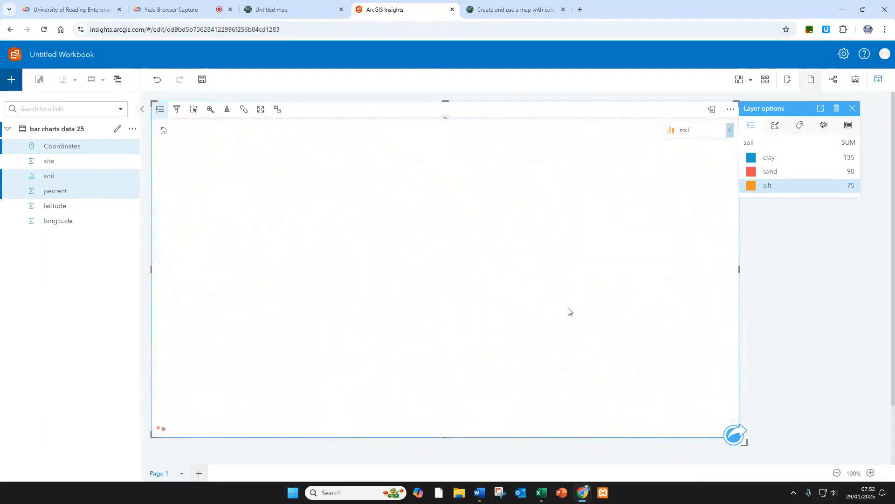
pyautogui.scroll(-2, 548, 312)
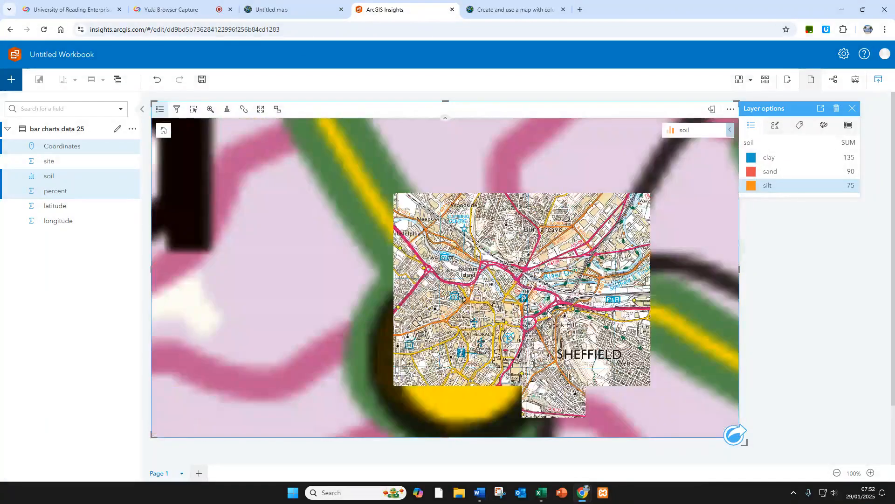
pyautogui.moveTo(541, 306); pyautogui.dragTo(437, 279)
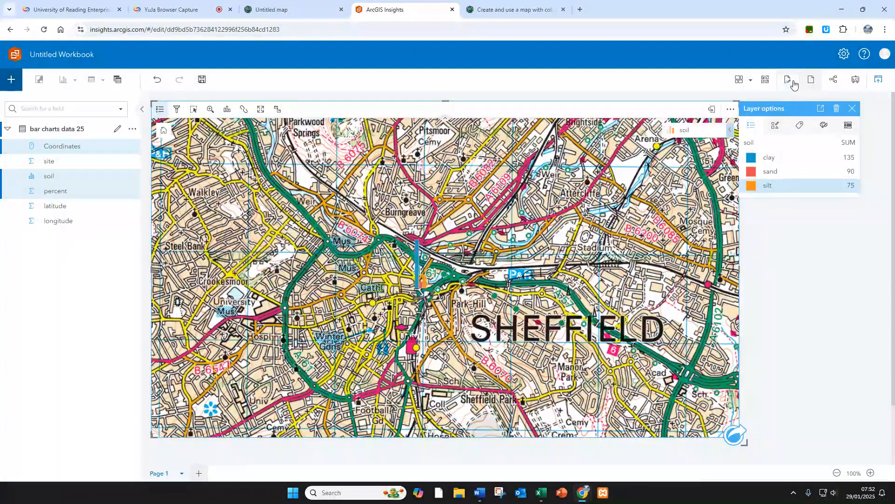
# Change the map's basemap to Dark Gray Canvas and check the soil columns at all the sites against it
pyautogui.click(765, 80)
pyautogui.click(715, 114)
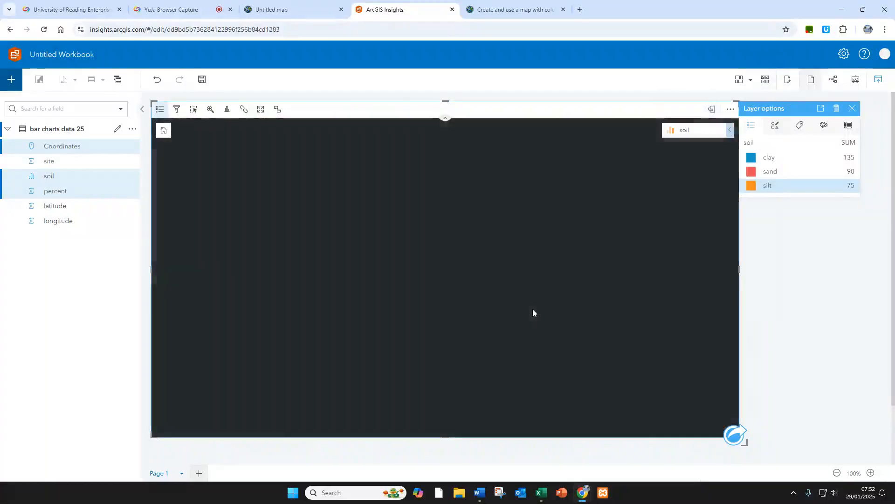
pyautogui.scroll(-3, 506, 312)
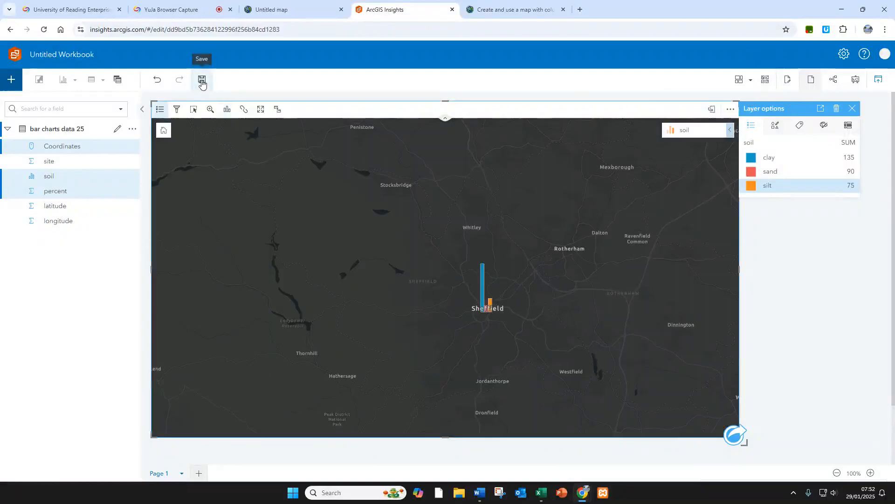
pyautogui.scroll(-4, 314, 214)
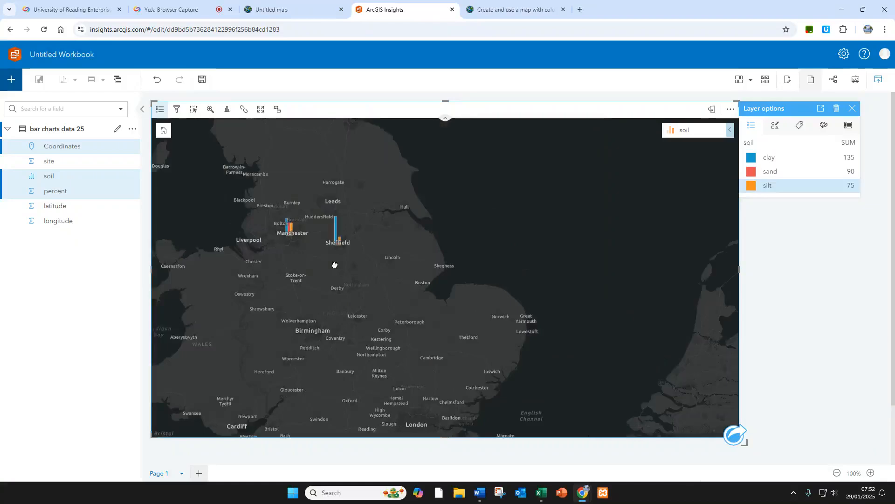
pyautogui.moveTo(335, 264); pyautogui.dragTo(442, 258)
pyautogui.scroll(-3, 442, 258)
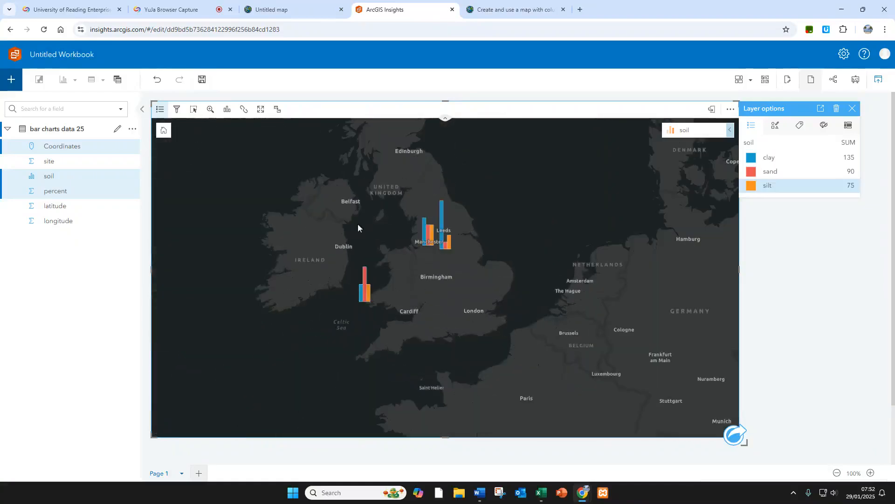
pyautogui.scroll(2, 404, 276)
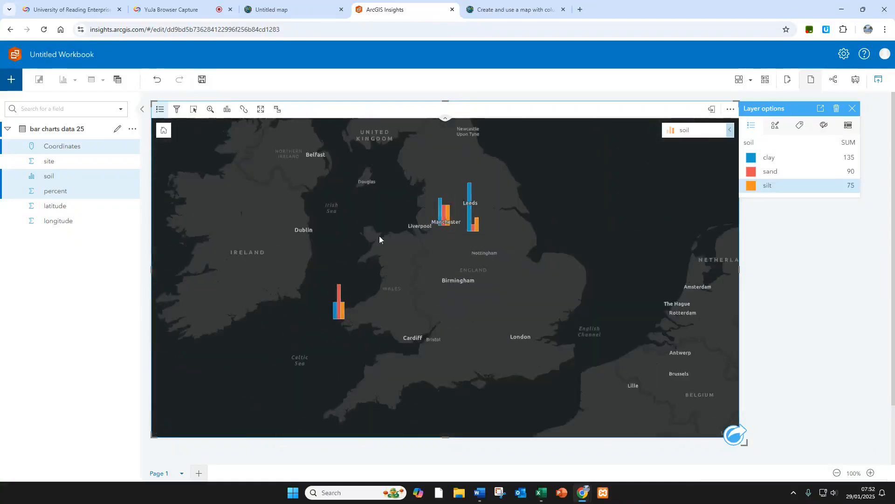